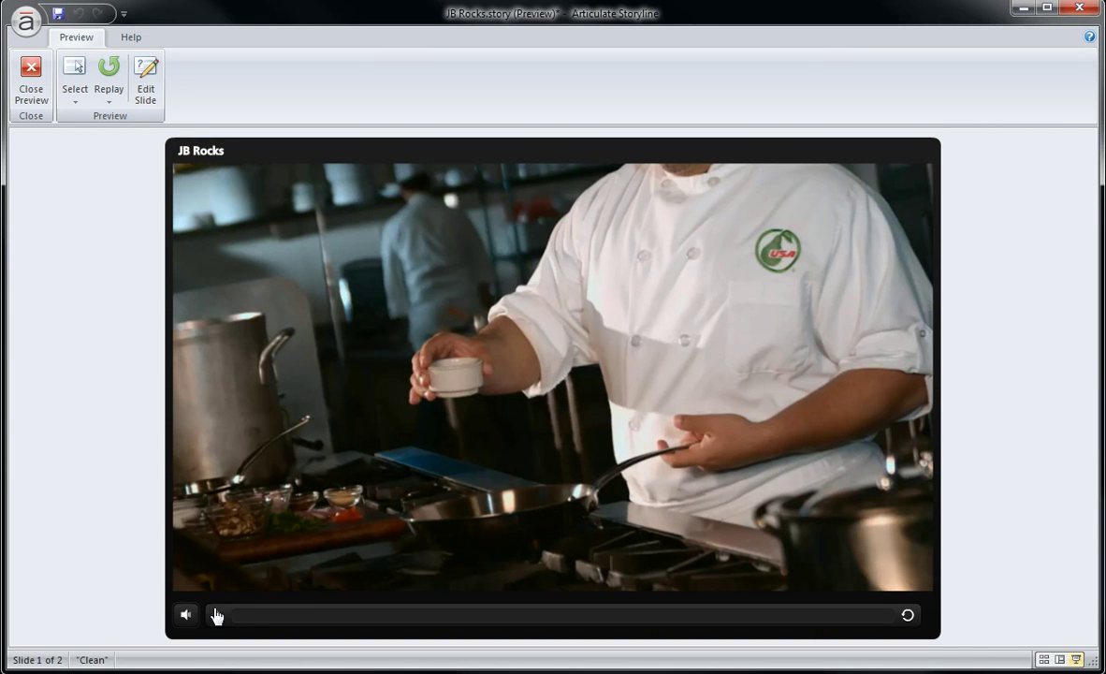
# Preview the peppers question, testing the mushrooms and peppers feedback, then close the preview.
pyautogui.click(216, 614)
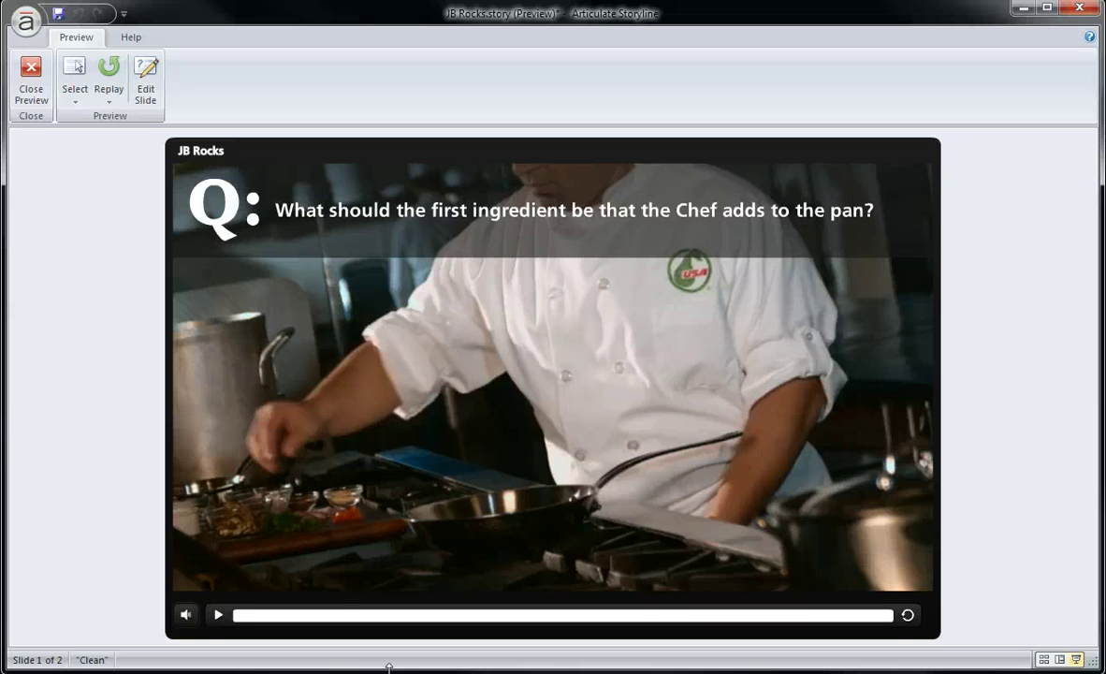
pyautogui.click(260, 535)
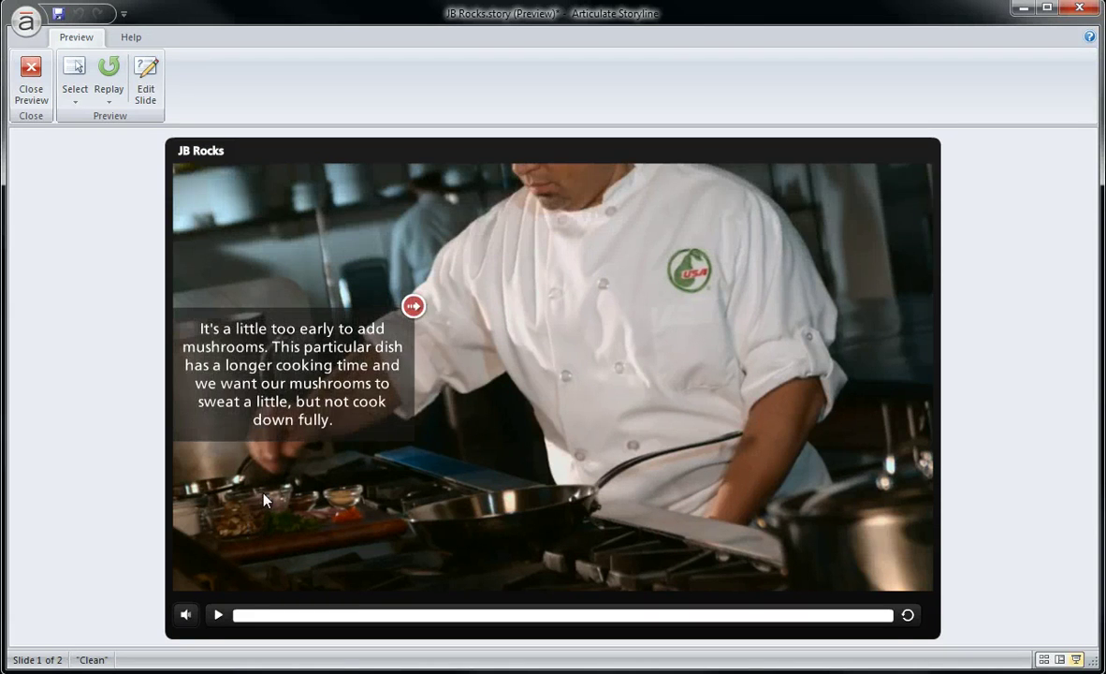
pyautogui.click(414, 306)
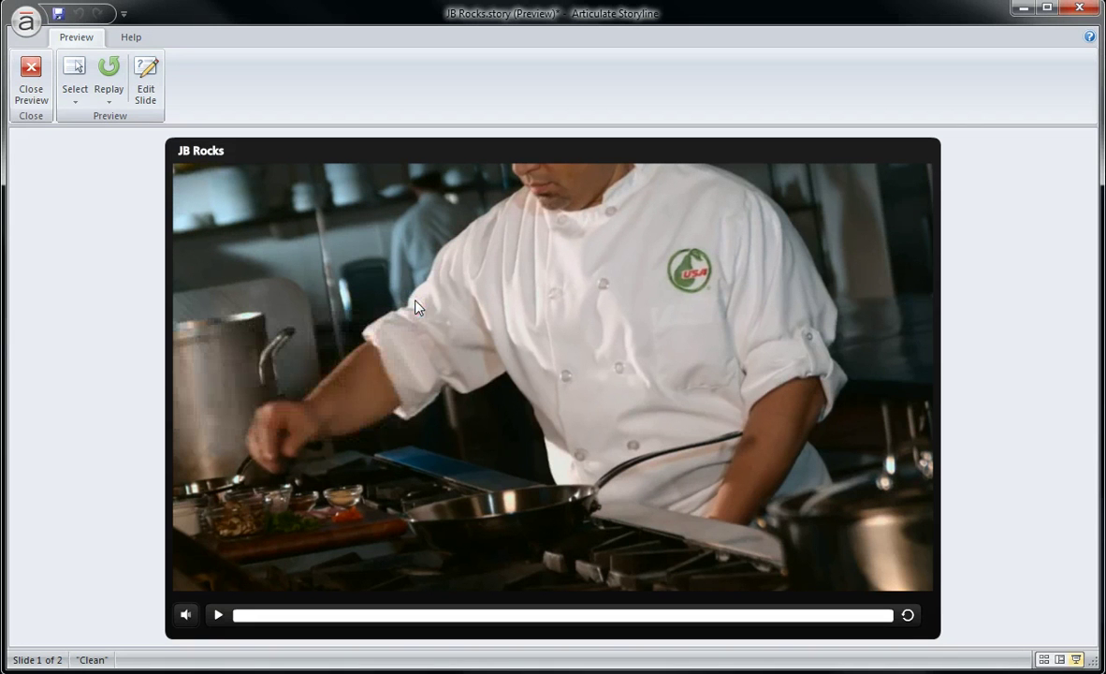
pyautogui.click(348, 515)
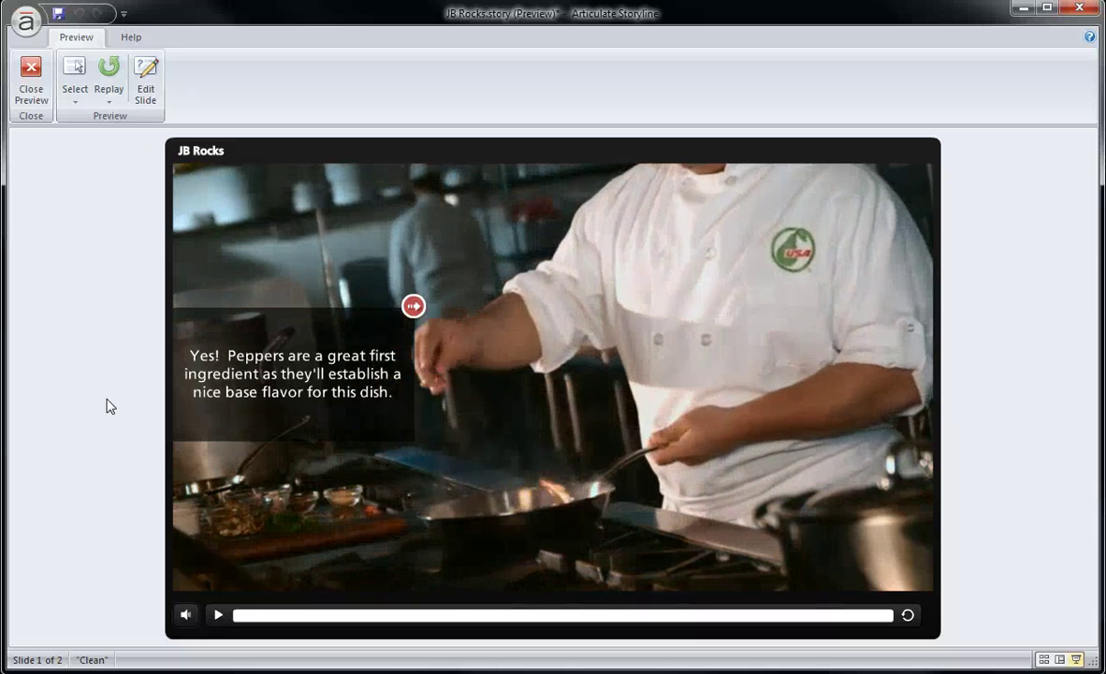
pyautogui.click(33, 90)
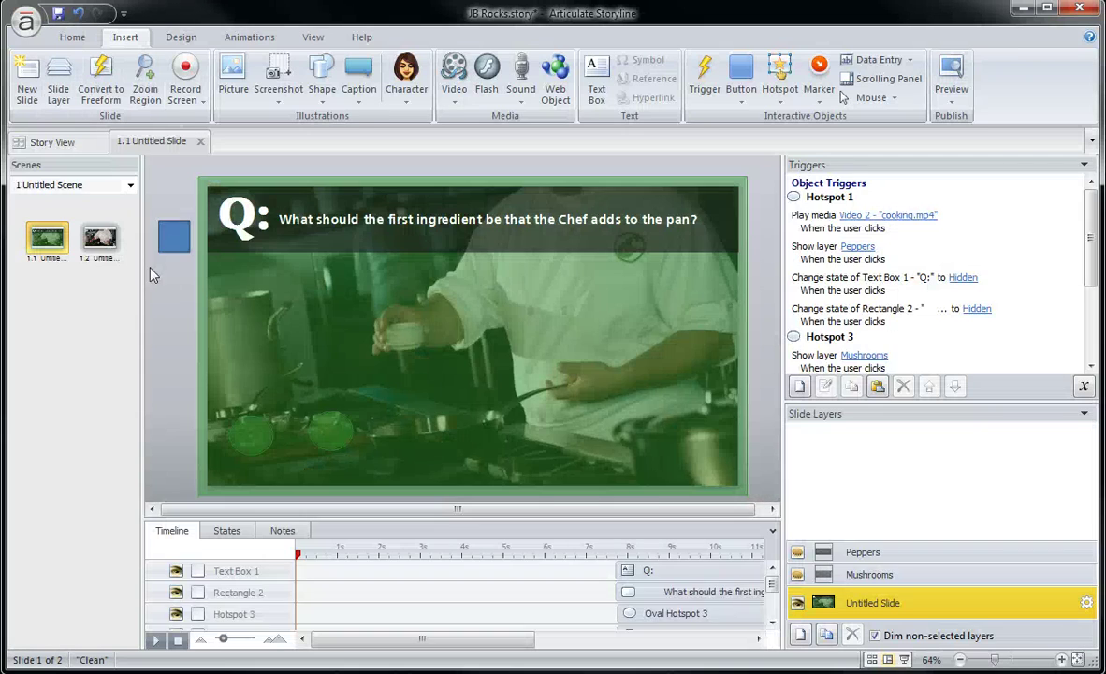
# On slide 1.2, scrub the cooking video on the timeline and select the clip.
pyautogui.click(97, 239)
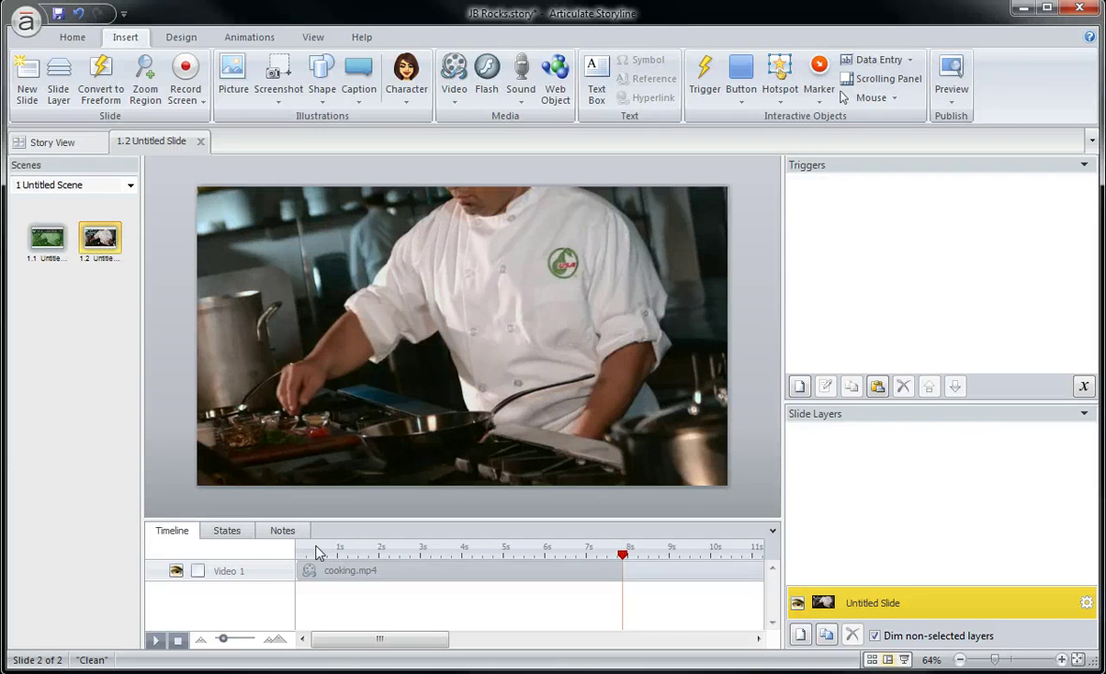
pyautogui.moveTo(316, 552); pyautogui.dragTo(616, 568)
pyautogui.click(616, 568)
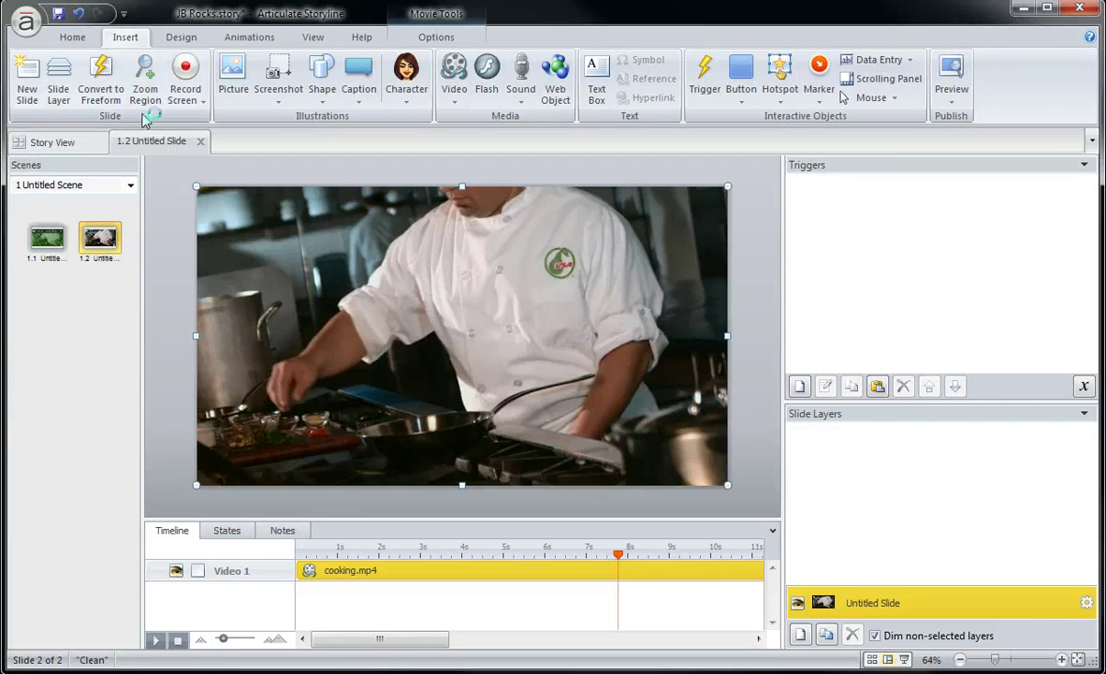
# Insert a blue rectangle and place it just off the slide's left edge.
pyautogui.click(321, 84)
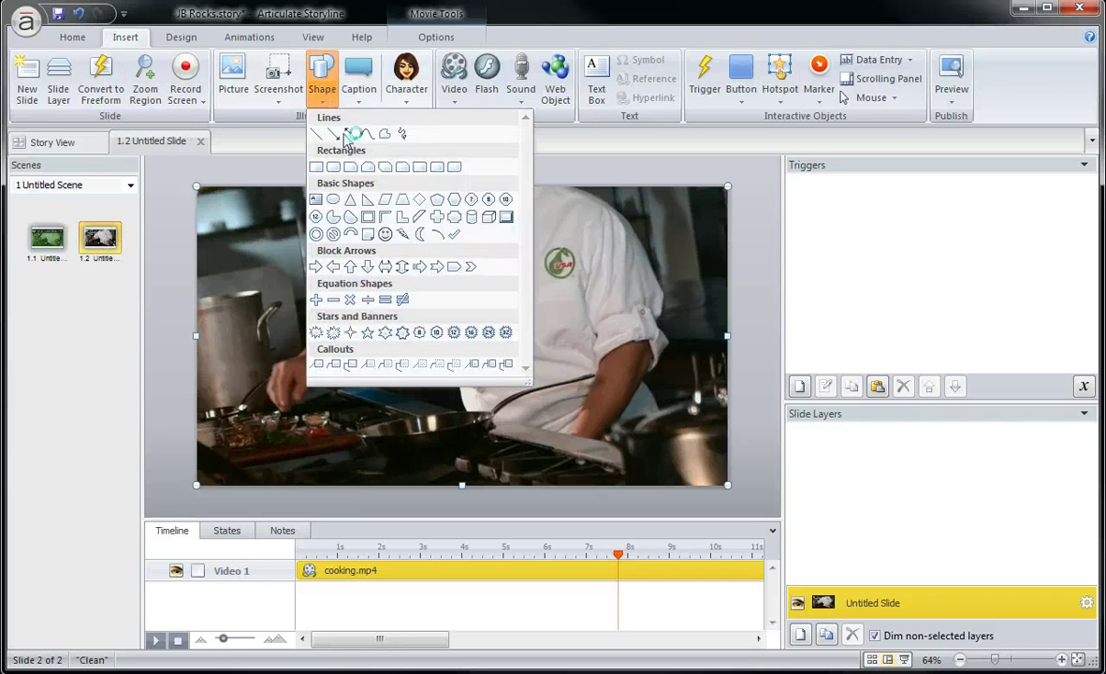
pyautogui.click(296, 161)
pyautogui.click(152, 212)
pyautogui.click(181, 248)
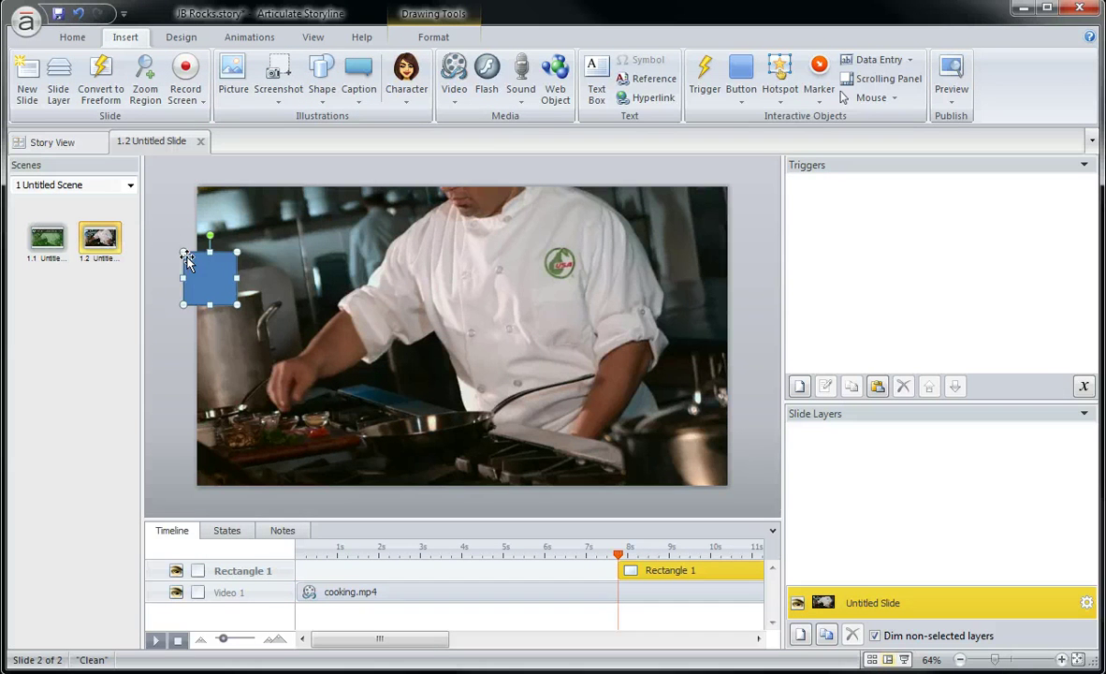
pyautogui.moveTo(184, 251); pyautogui.dragTo(157, 249)
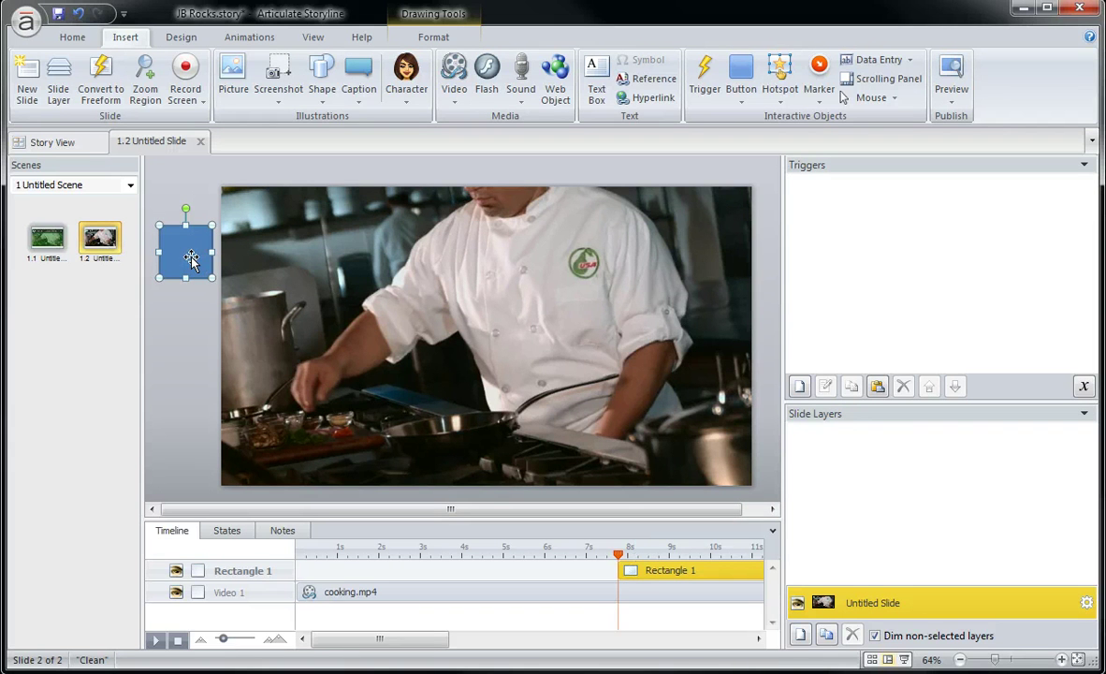
pyautogui.click(195, 339)
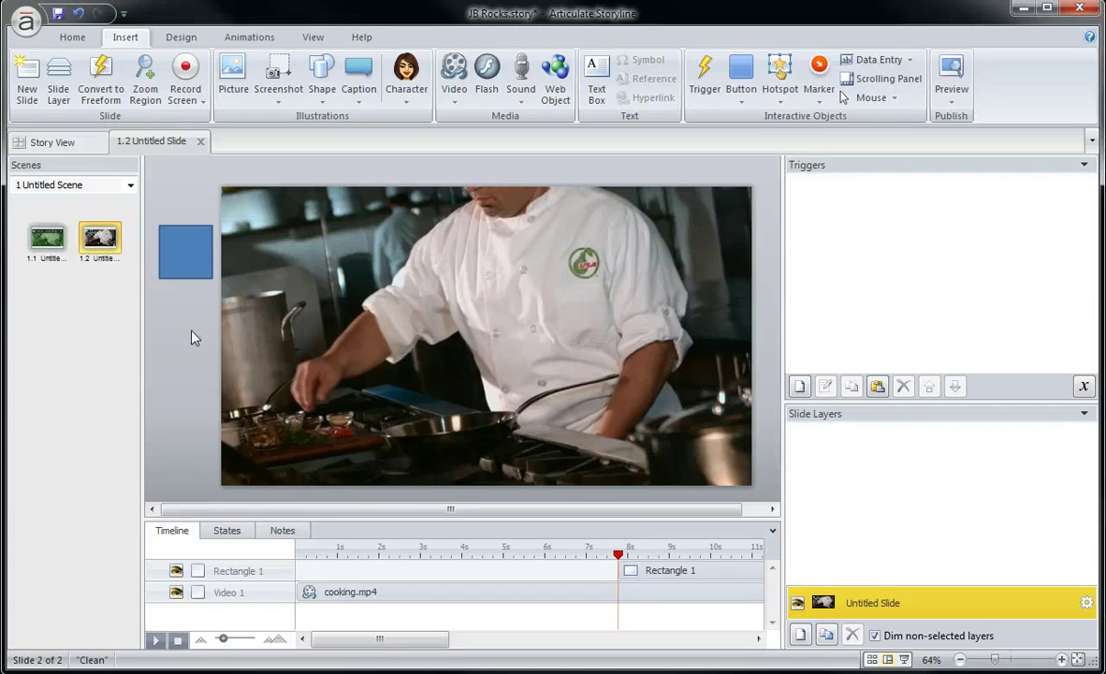
pyautogui.click(188, 264)
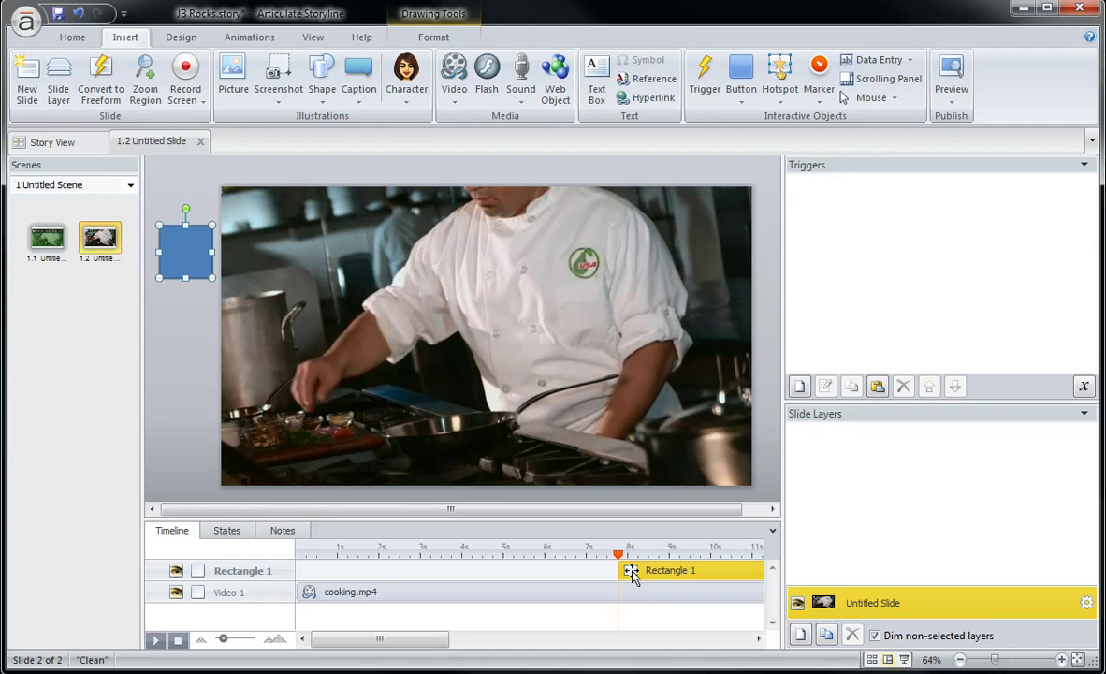
# Add a Rectangle 1 trigger to pause Video 1 - cooking.mp4 when the timeline starts.
pyautogui.click(799, 387)
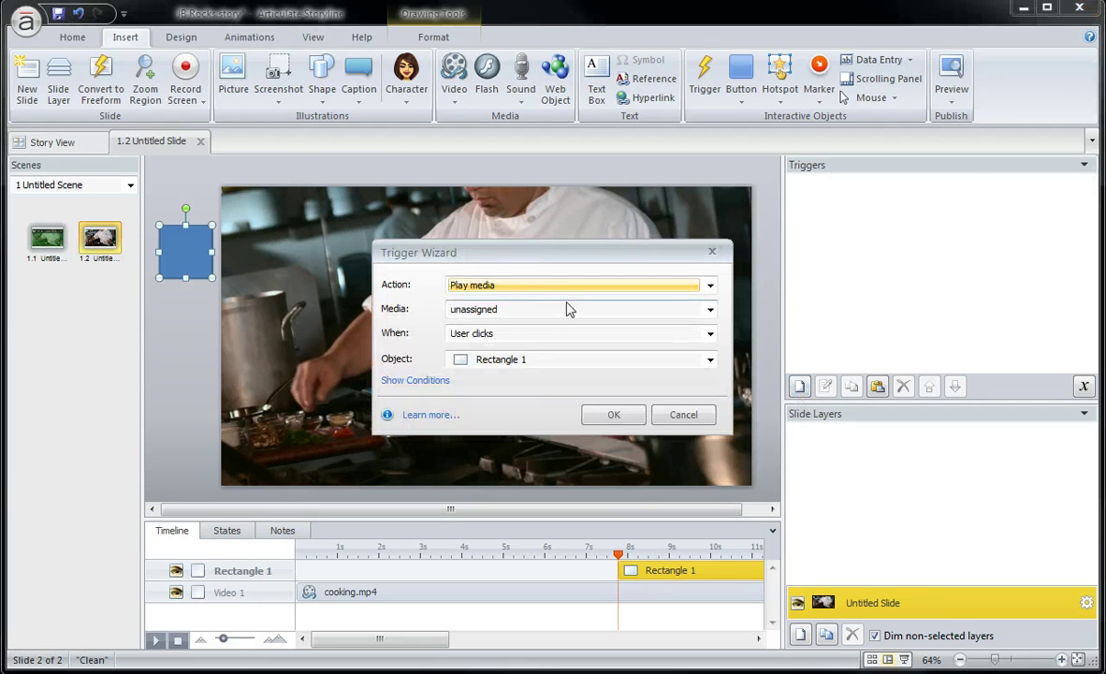
pyautogui.moveTo(496, 256); pyautogui.dragTo(655, 193)
pyautogui.click(652, 218)
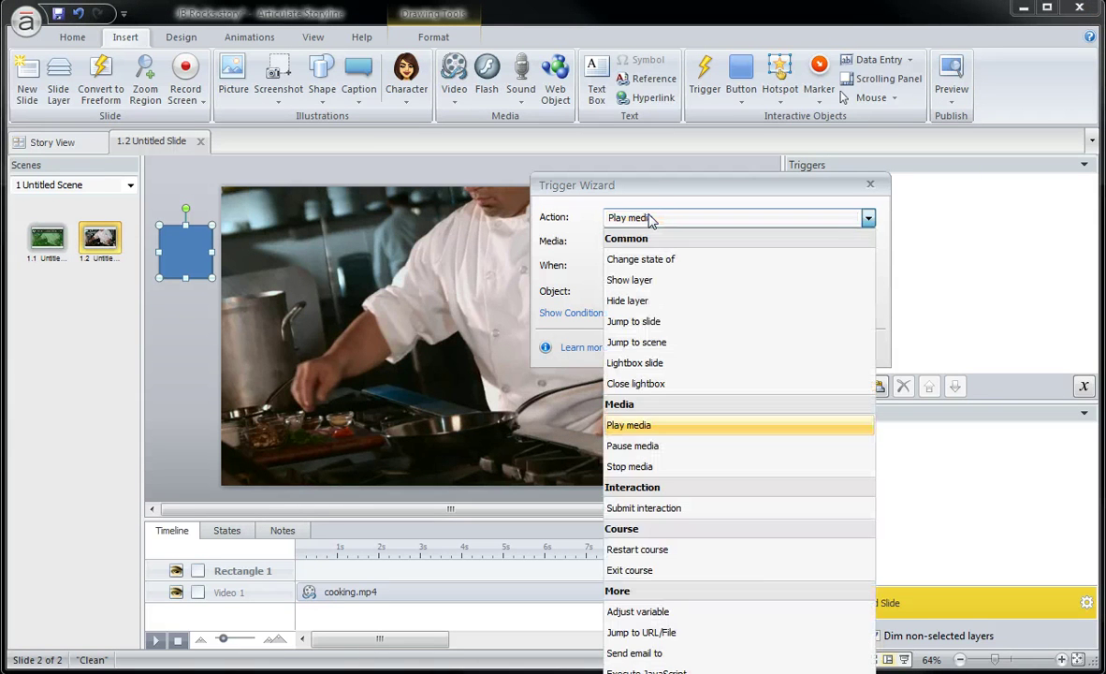
pyautogui.click(664, 446)
pyautogui.click(652, 243)
pyautogui.click(672, 345)
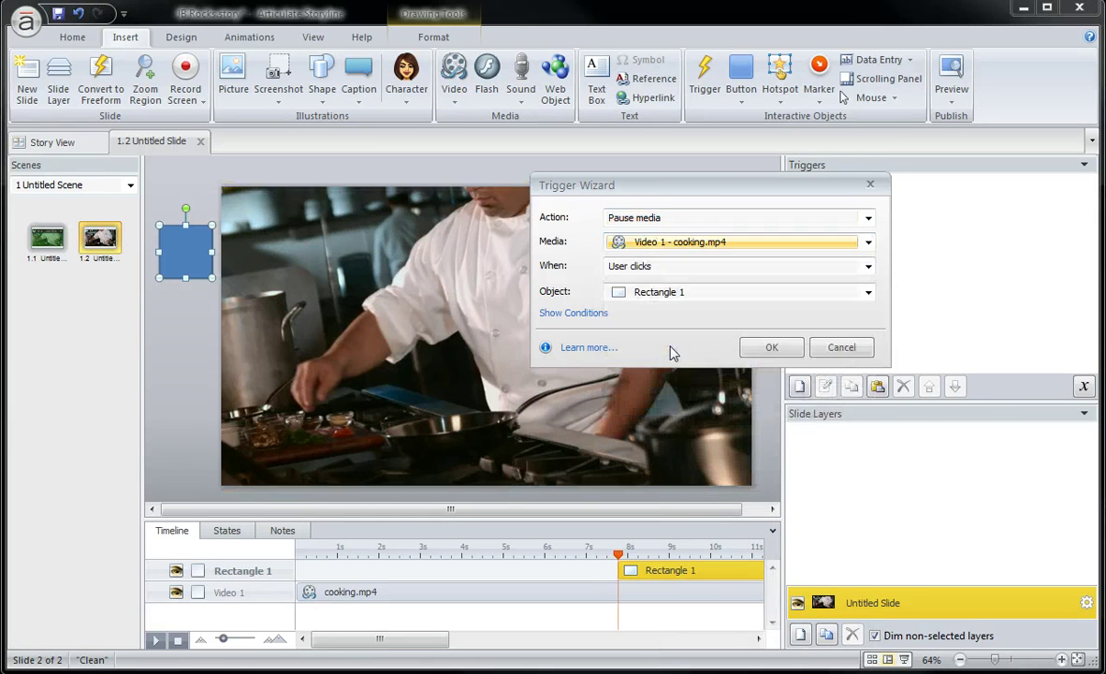
pyautogui.click(634, 266)
pyautogui.click(636, 411)
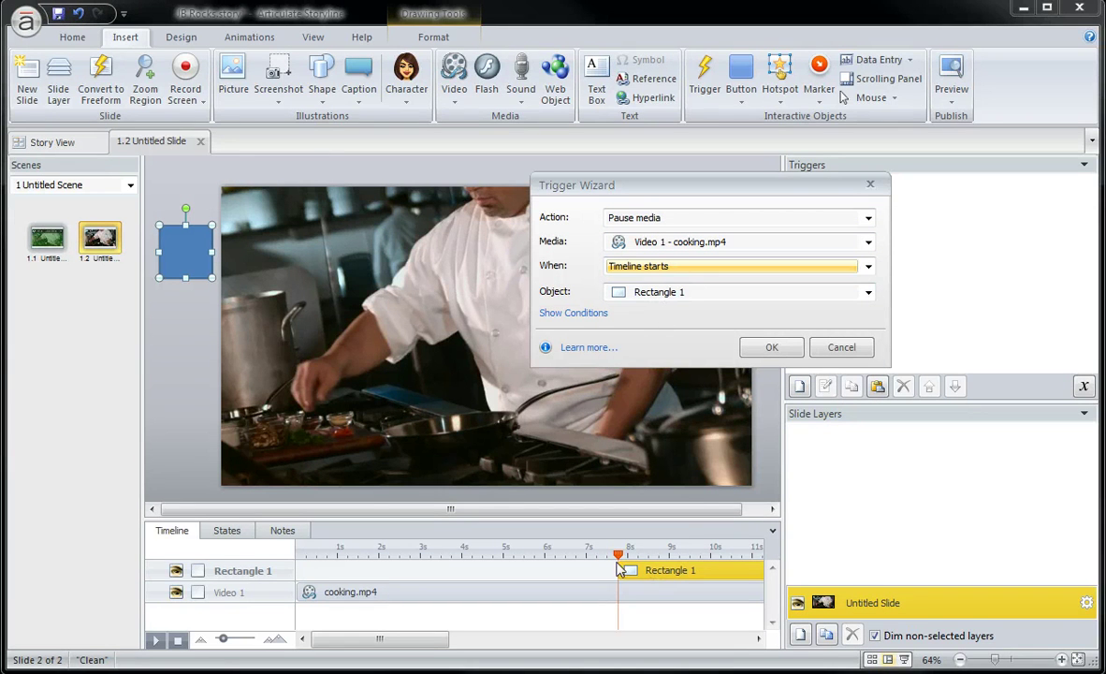
pyautogui.click(767, 346)
pyautogui.click(950, 97)
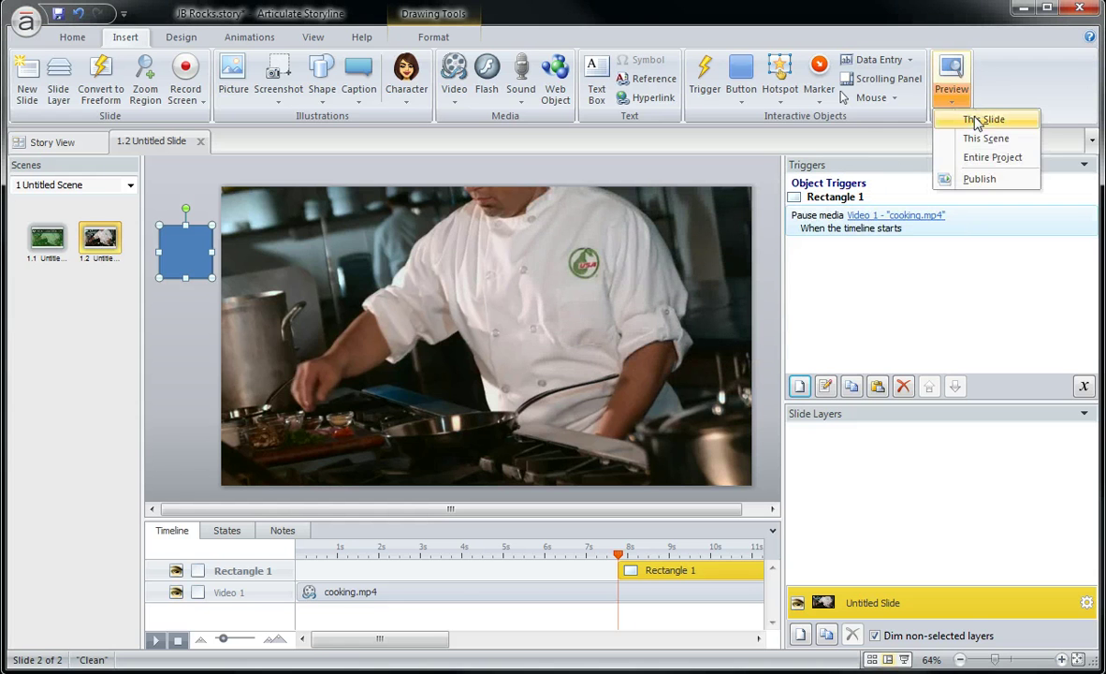
pyautogui.click(936, 119)
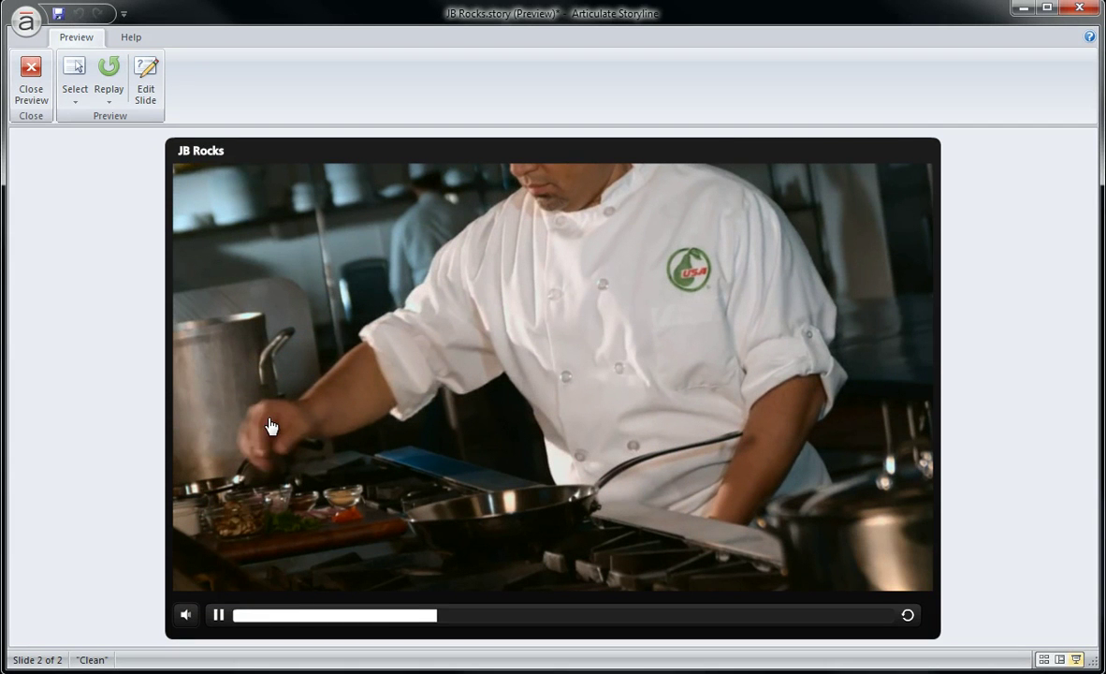
pyautogui.click(33, 91)
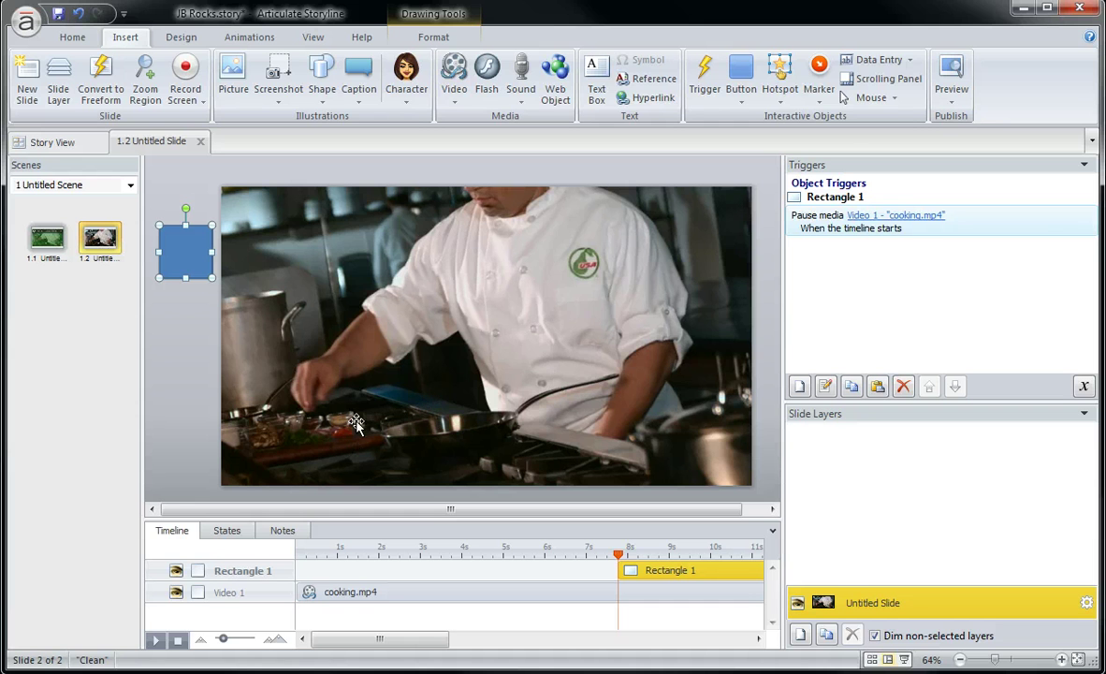
# Draw an oval hotspot over the peppers on the cutting board.
pyautogui.click(780, 79)
pyautogui.click(793, 122)
pyautogui.moveTo(327, 419); pyautogui.dragTo(372, 451)
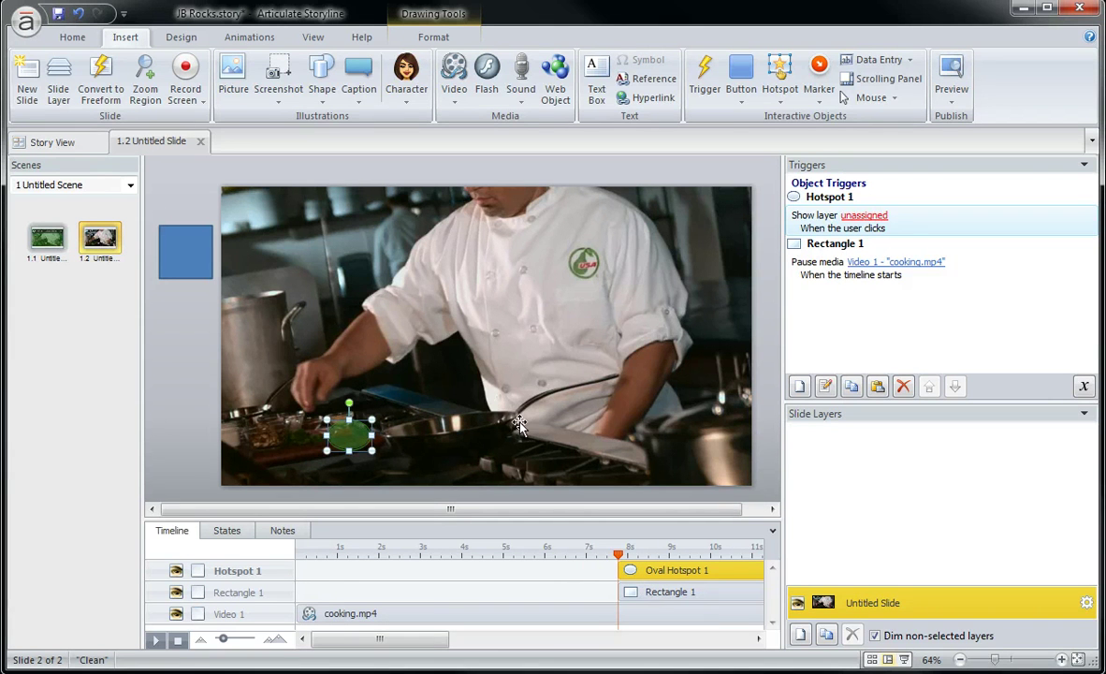
# Change Hotspot 1's trigger to play media Video 1 - cooking.mp4.
pyautogui.doubleClick(829, 224)
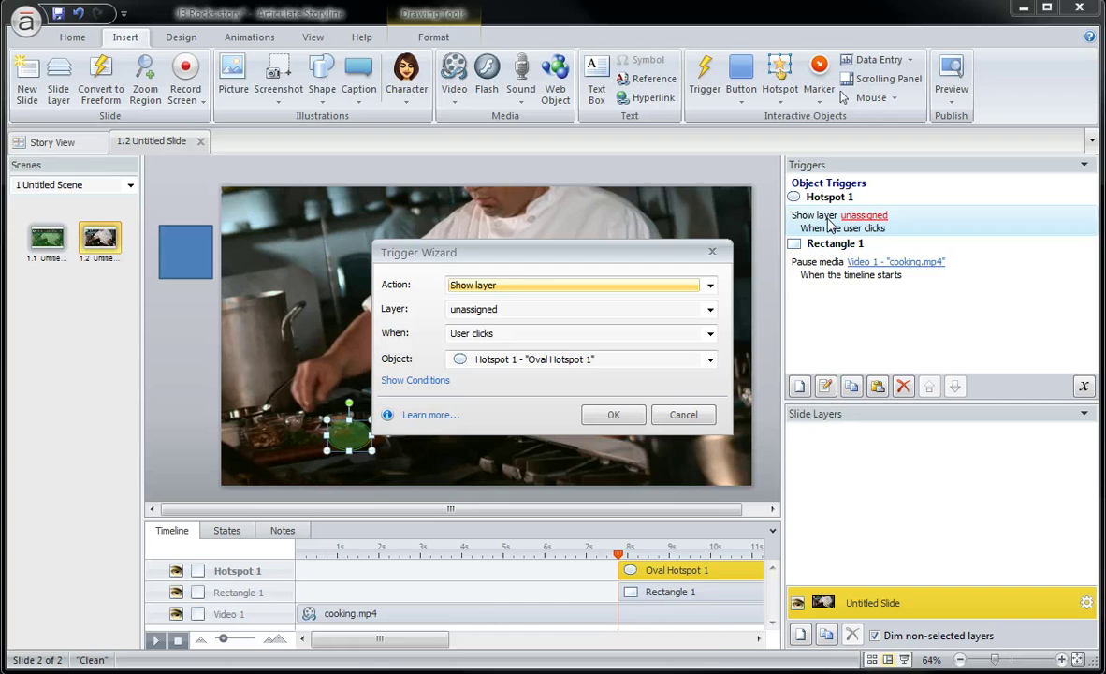
pyautogui.click(524, 283)
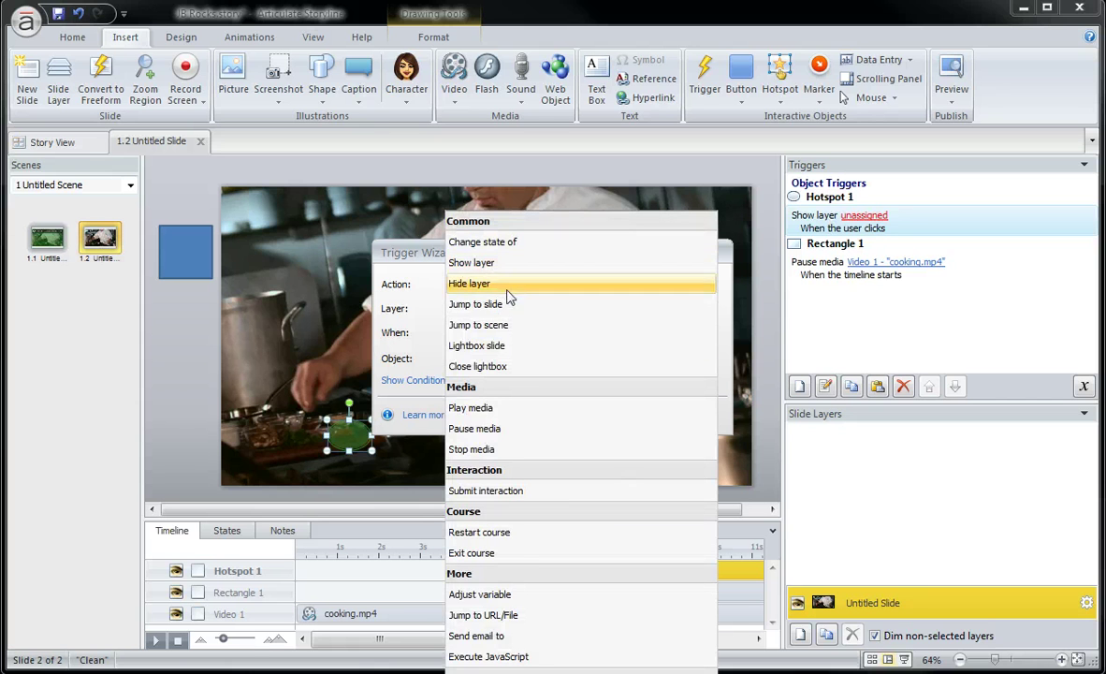
pyautogui.click(502, 407)
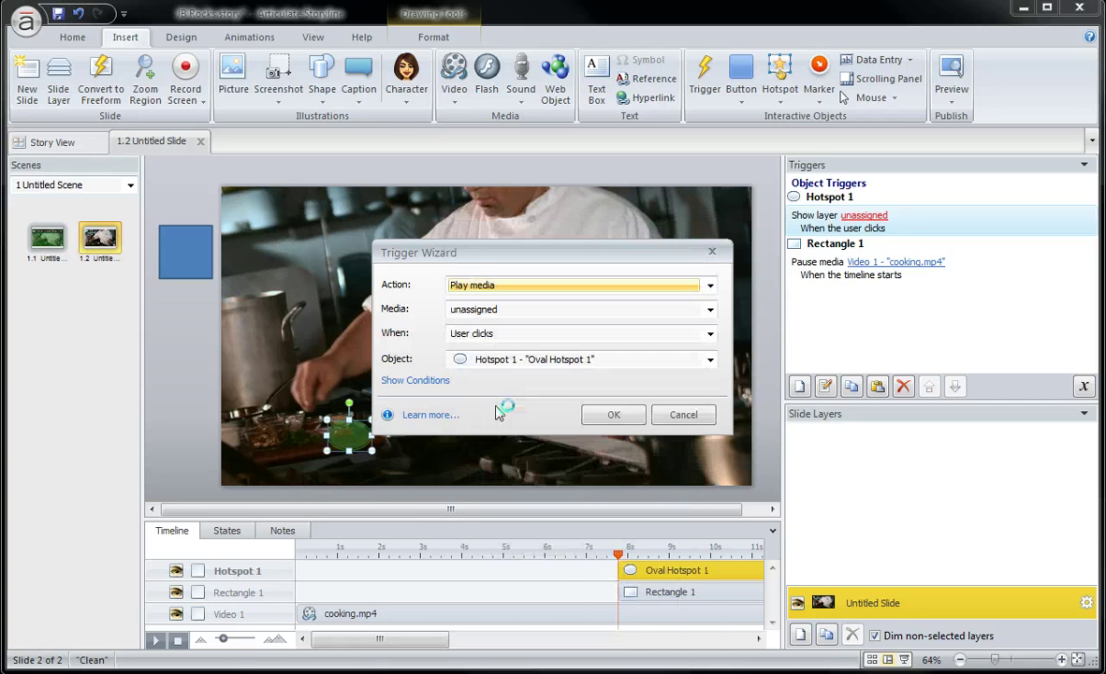
pyautogui.click(484, 312)
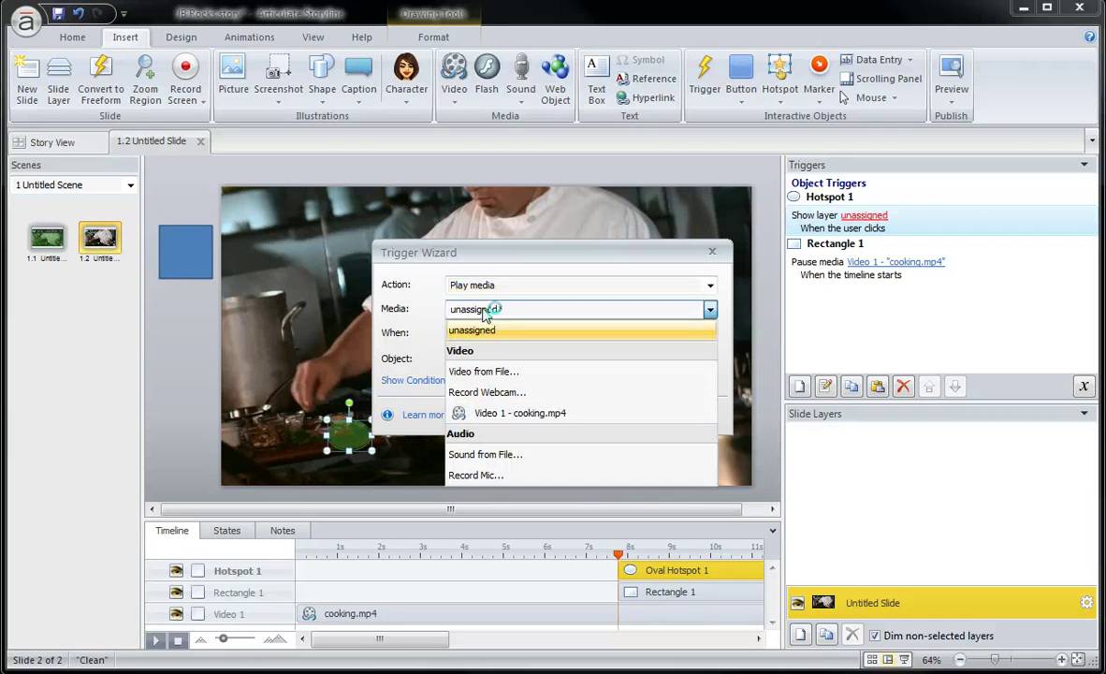
pyautogui.click(494, 413)
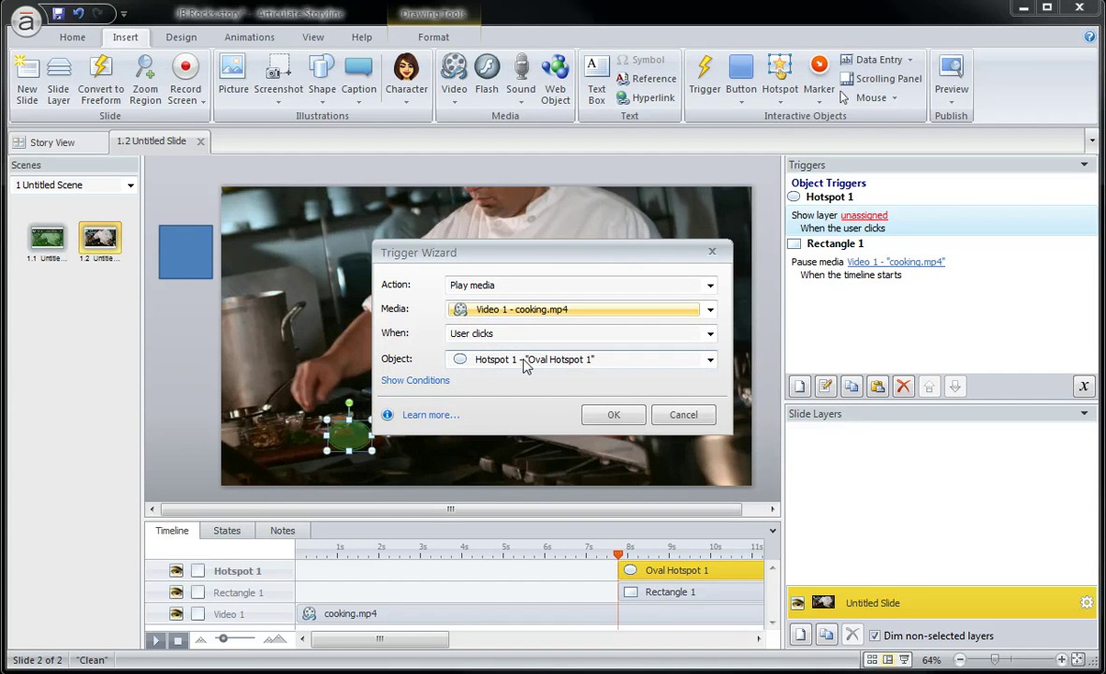
pyautogui.press('Return')
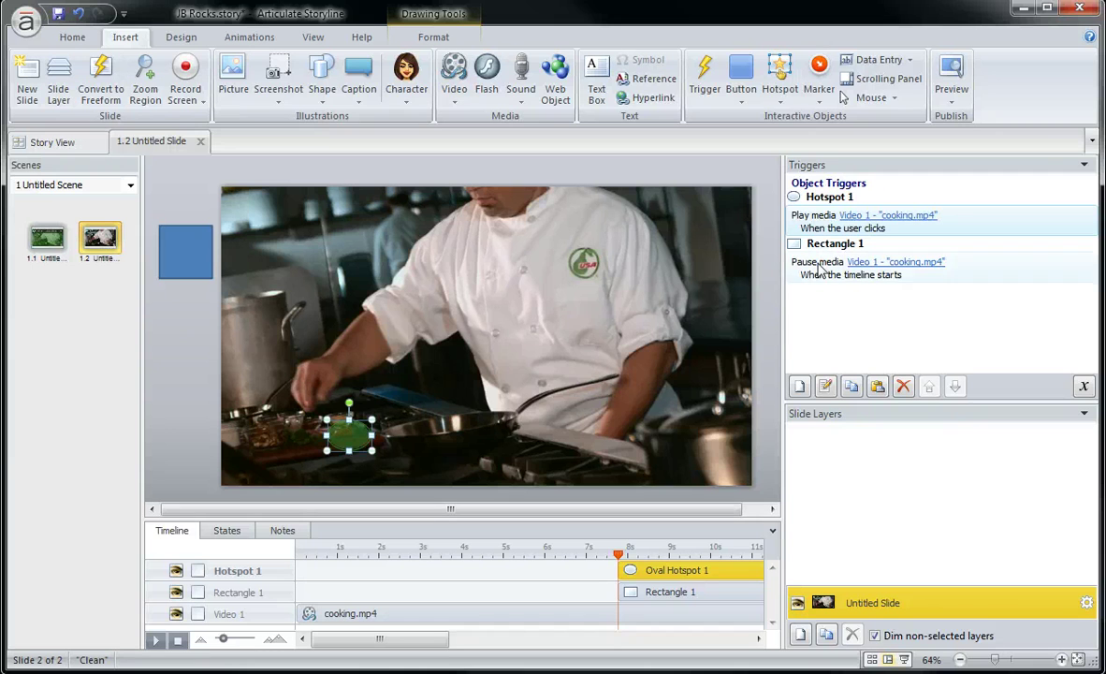
pyautogui.click(951, 96)
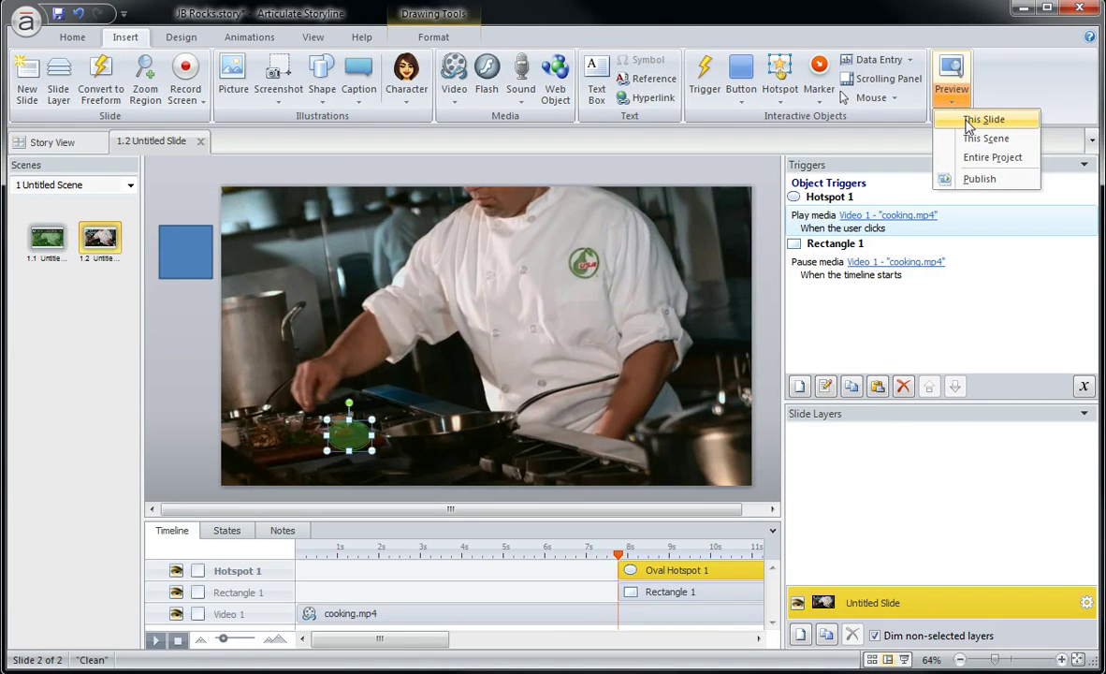
pyautogui.click(969, 122)
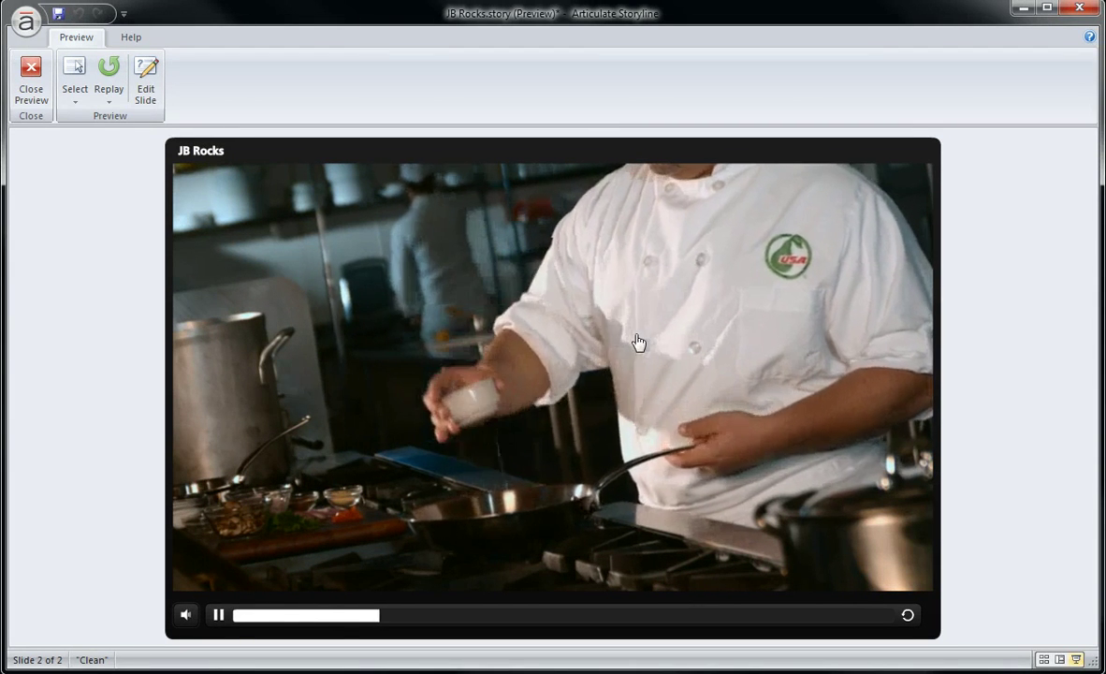
pyautogui.click(34, 90)
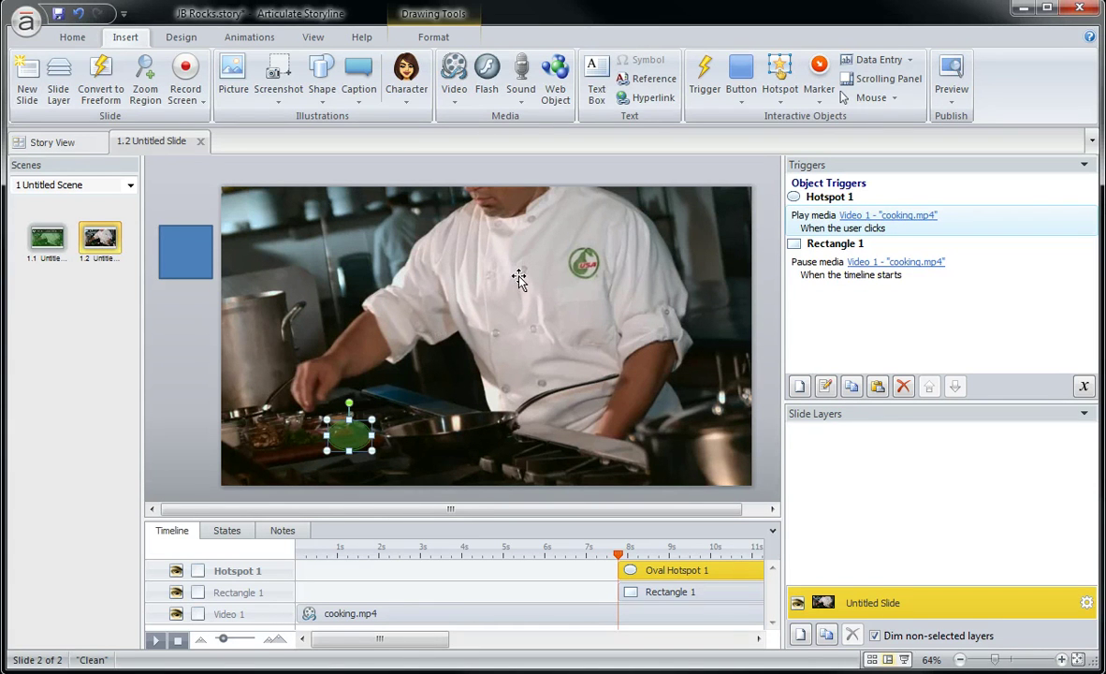
# Draw a rectangular hotspot covering the whole slide, starting at 0 seconds.
pyautogui.click(780, 94)
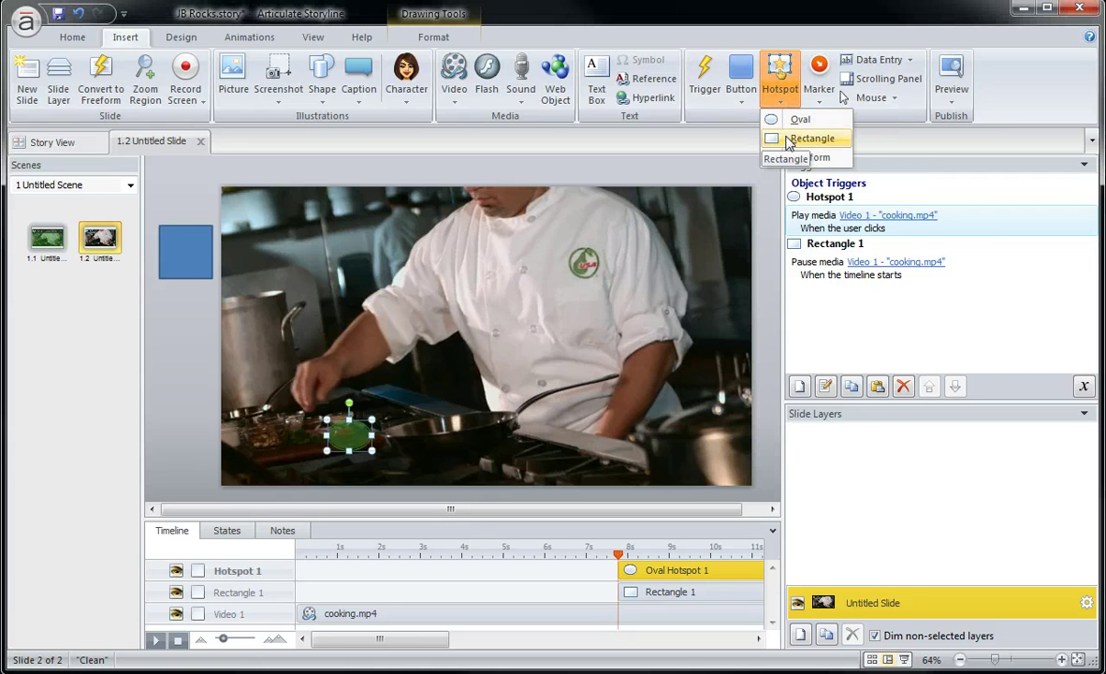
pyautogui.click(787, 140)
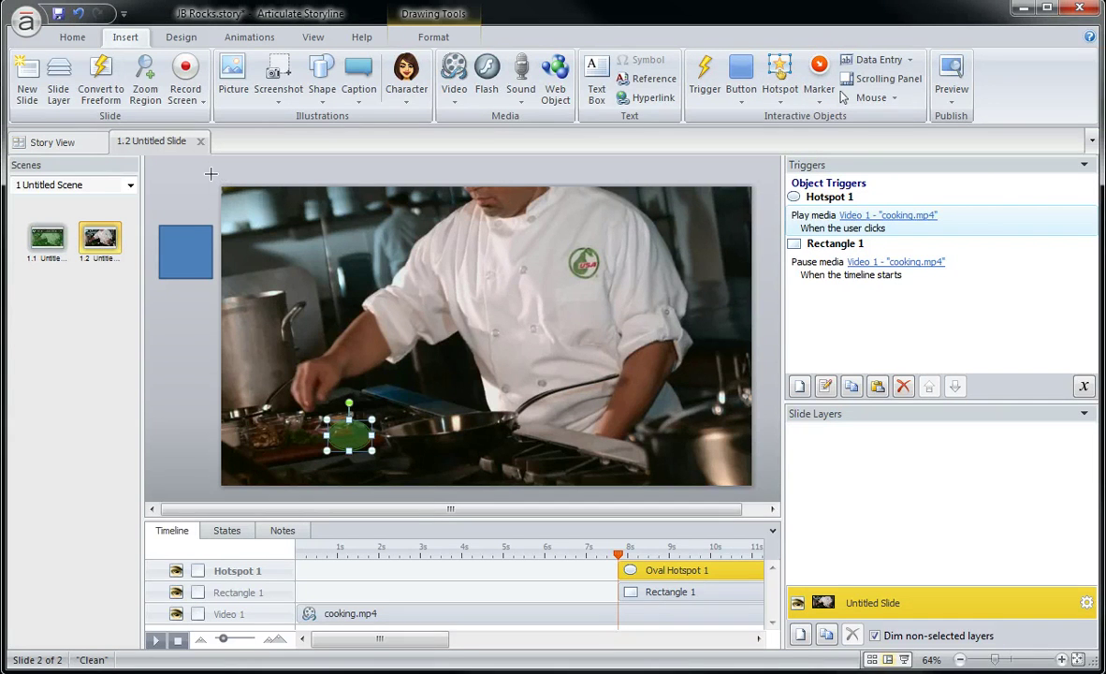
pyautogui.moveTo(211, 173); pyautogui.dragTo(765, 495)
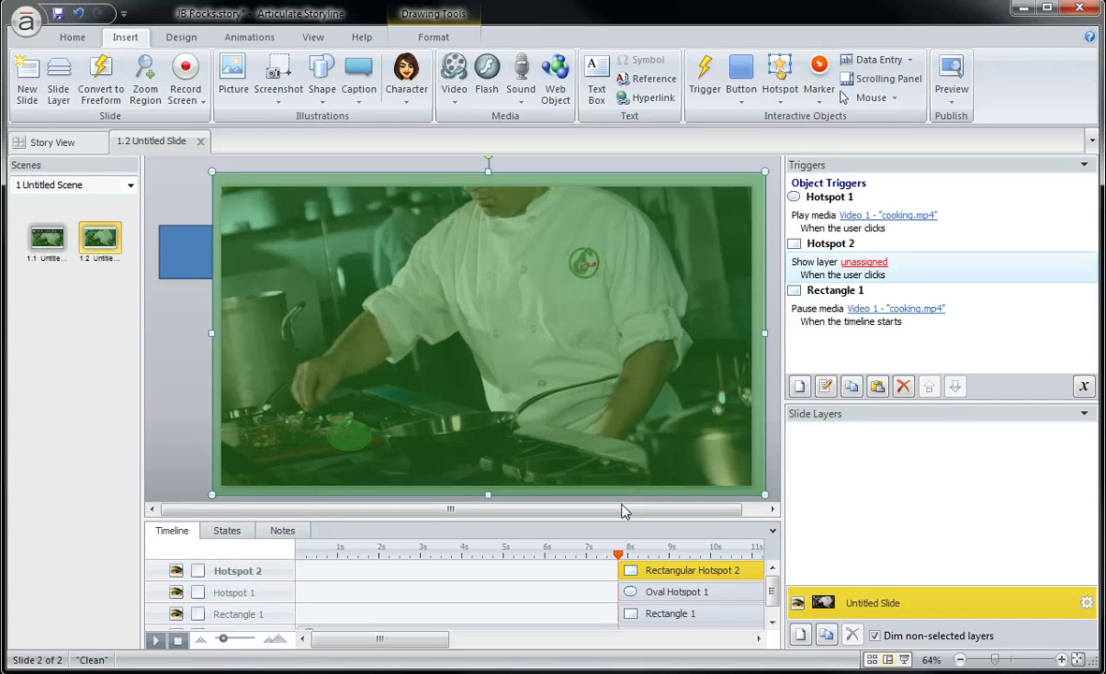
pyautogui.moveTo(619, 570); pyautogui.dragTo(215, 565)
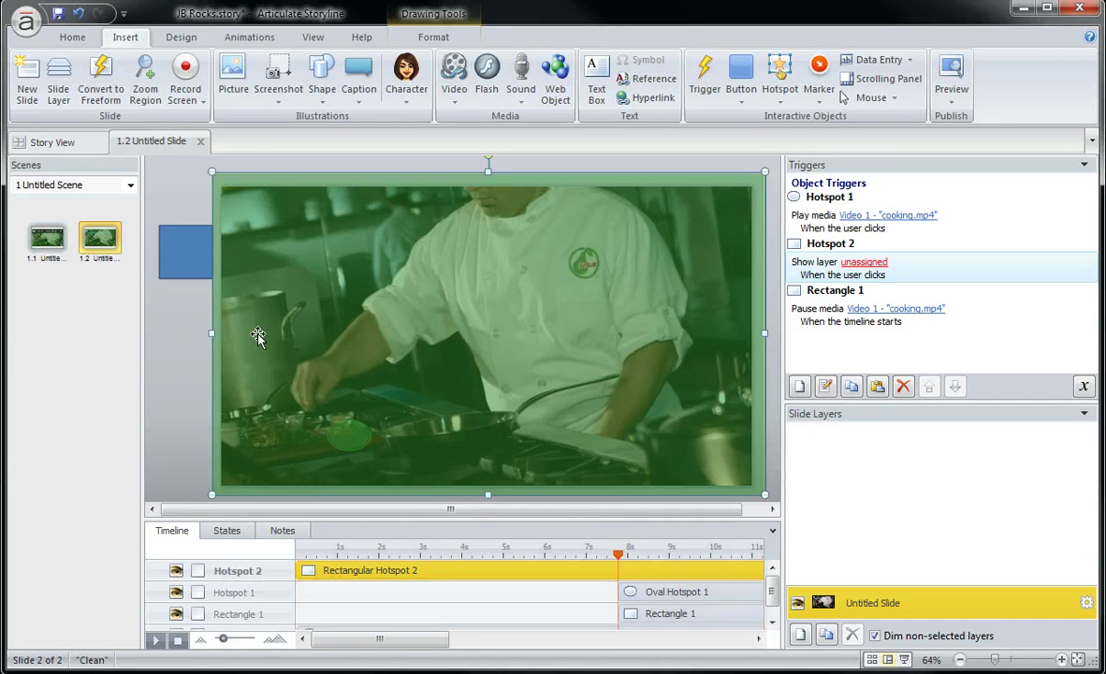
pyautogui.click(950, 94)
pyautogui.click(969, 119)
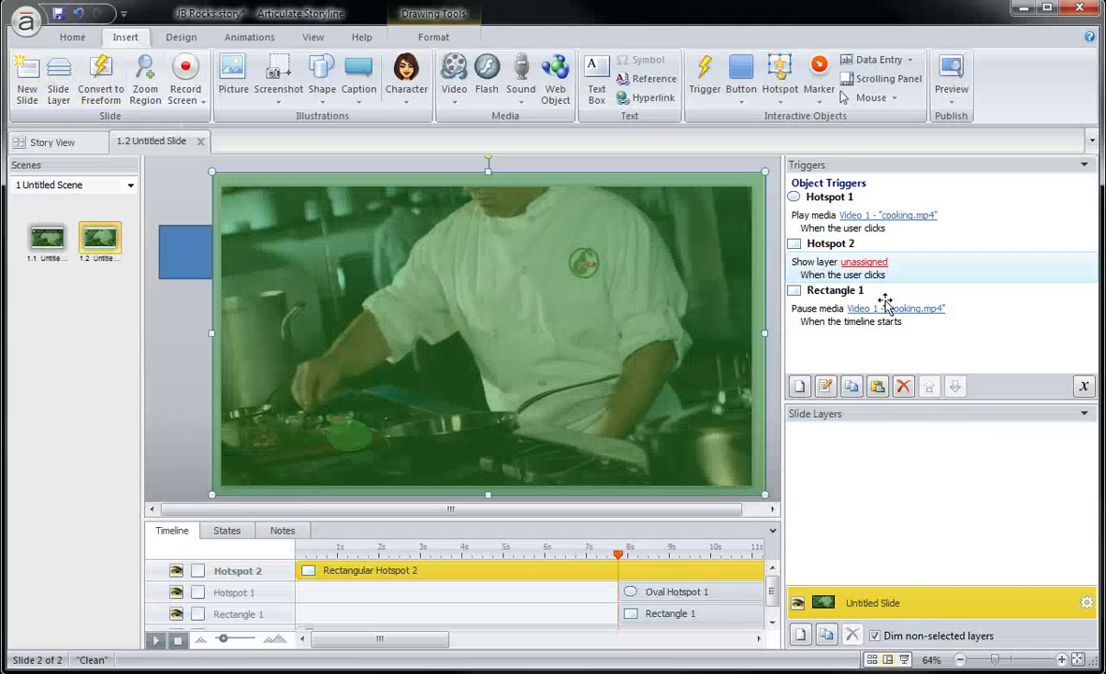
# Bring the oval peppers hotspot forward above the slide-covering hotspot.
pyautogui.click(795, 220)
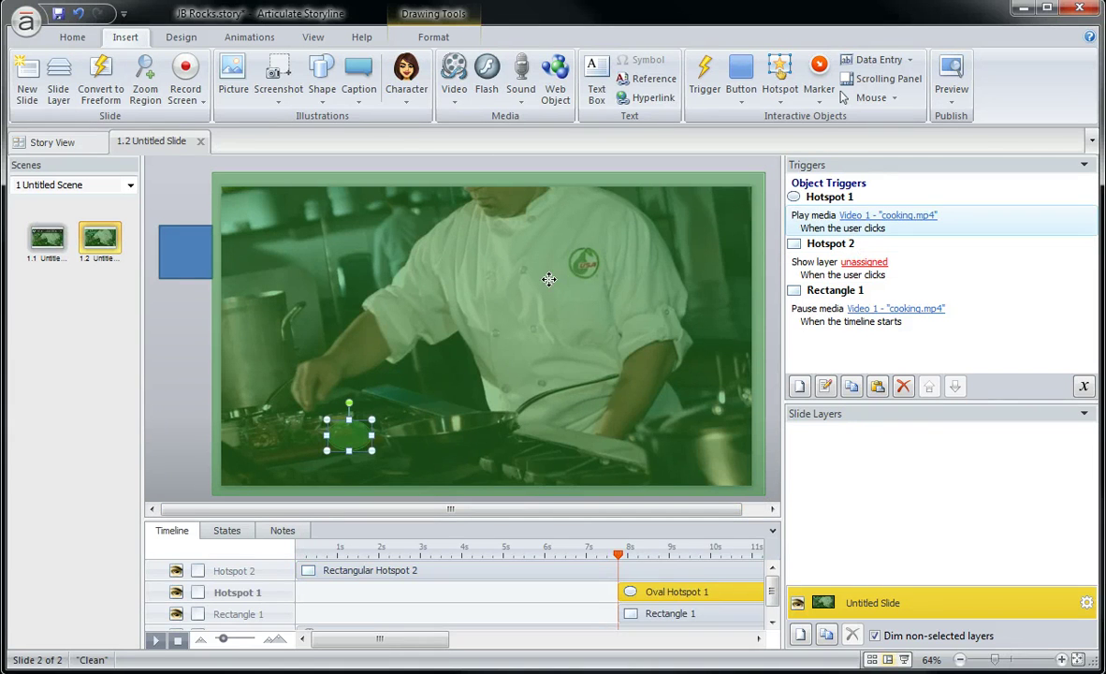
pyautogui.hotkey('ctrl', ']')
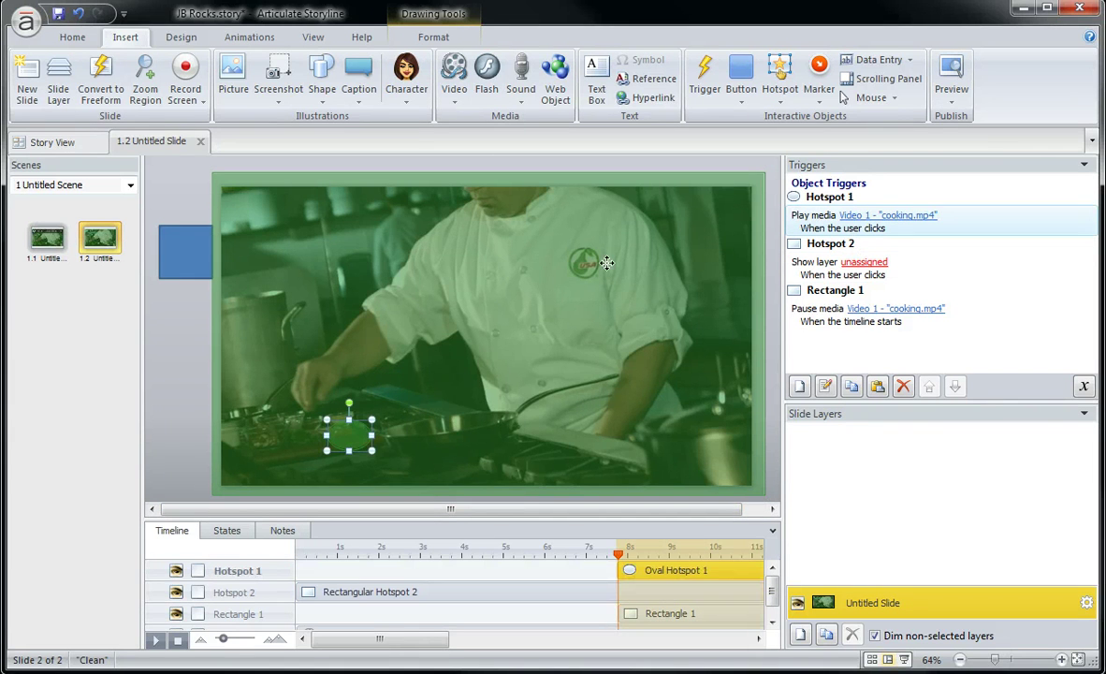
pyautogui.click(758, 274)
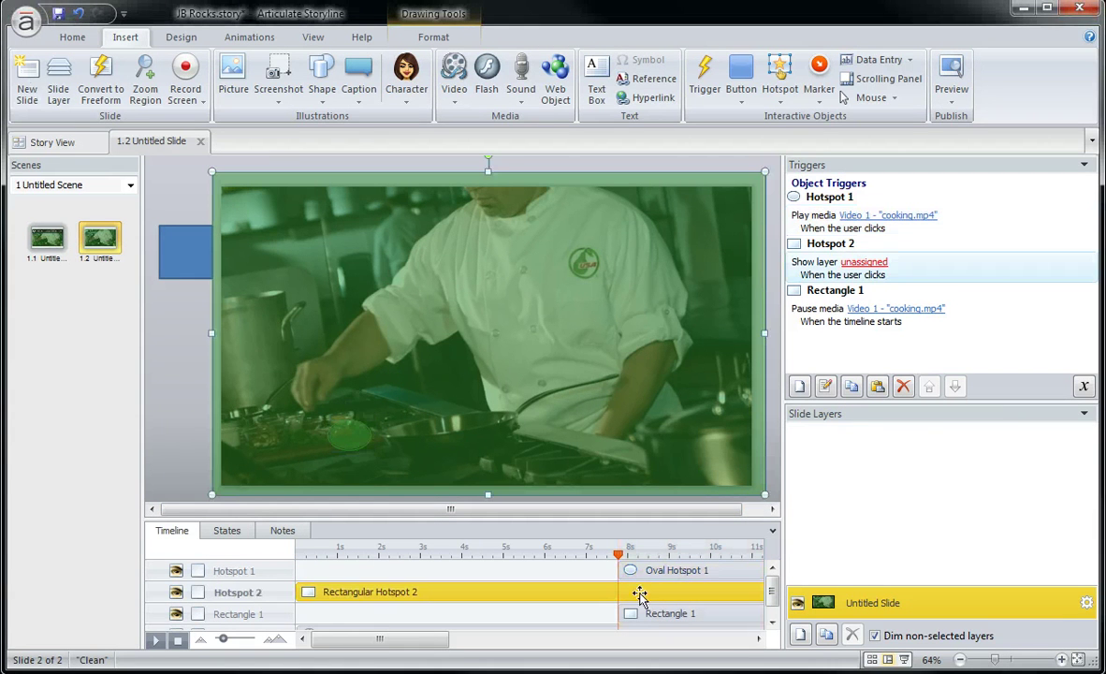
pyautogui.click(348, 433)
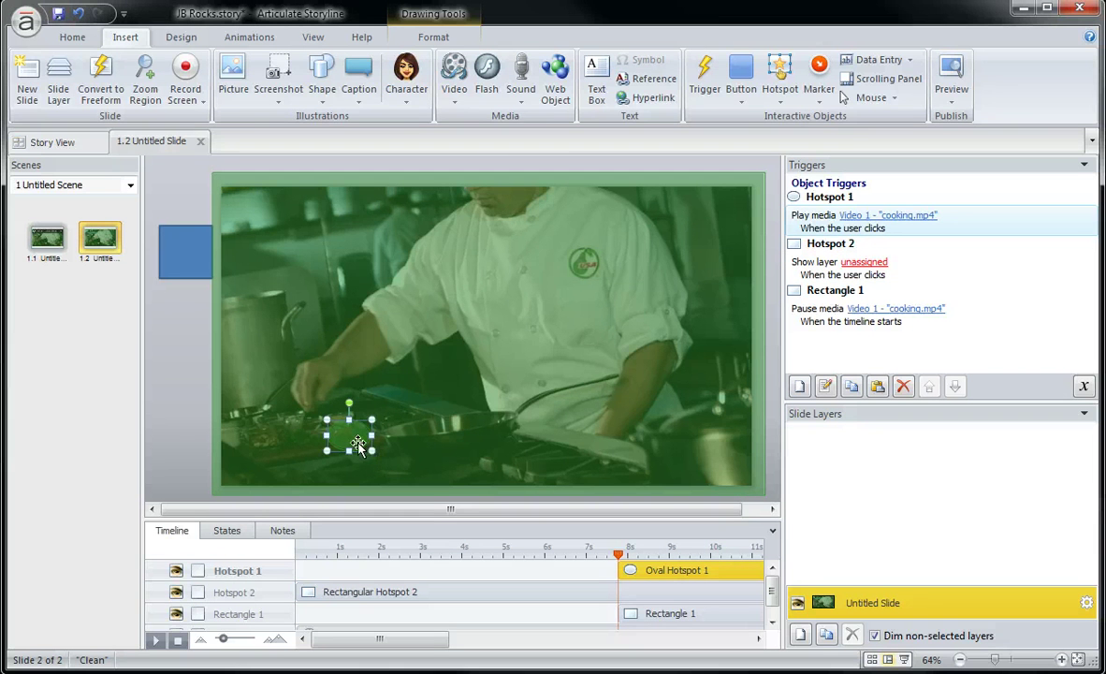
pyautogui.click(951, 77)
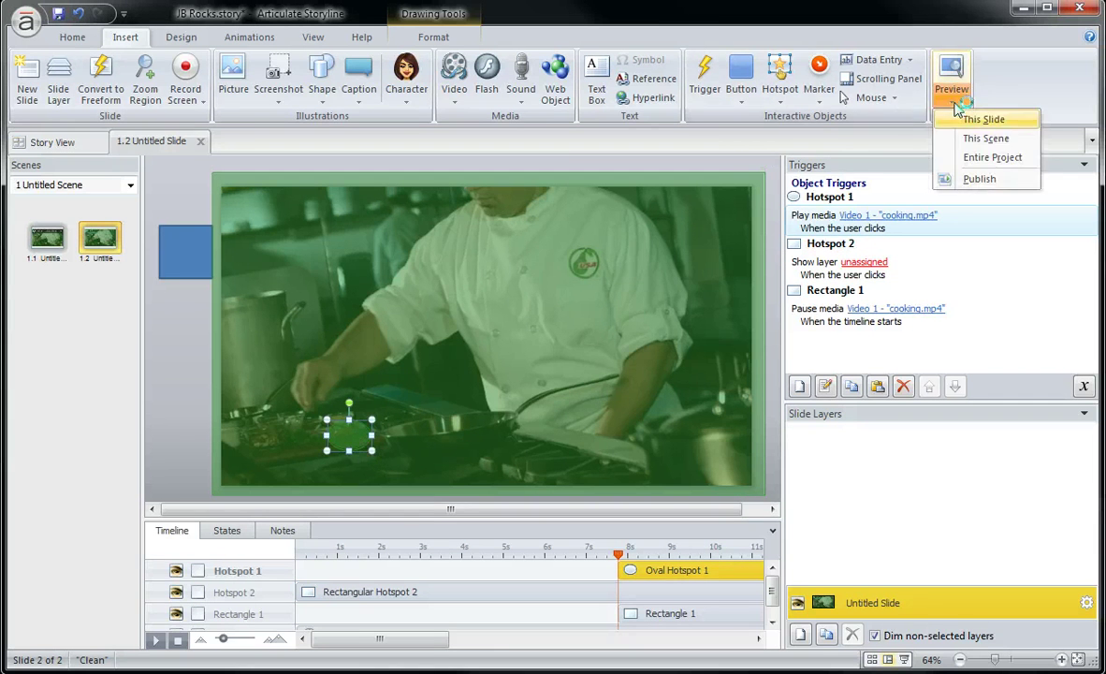
pyautogui.click(975, 113)
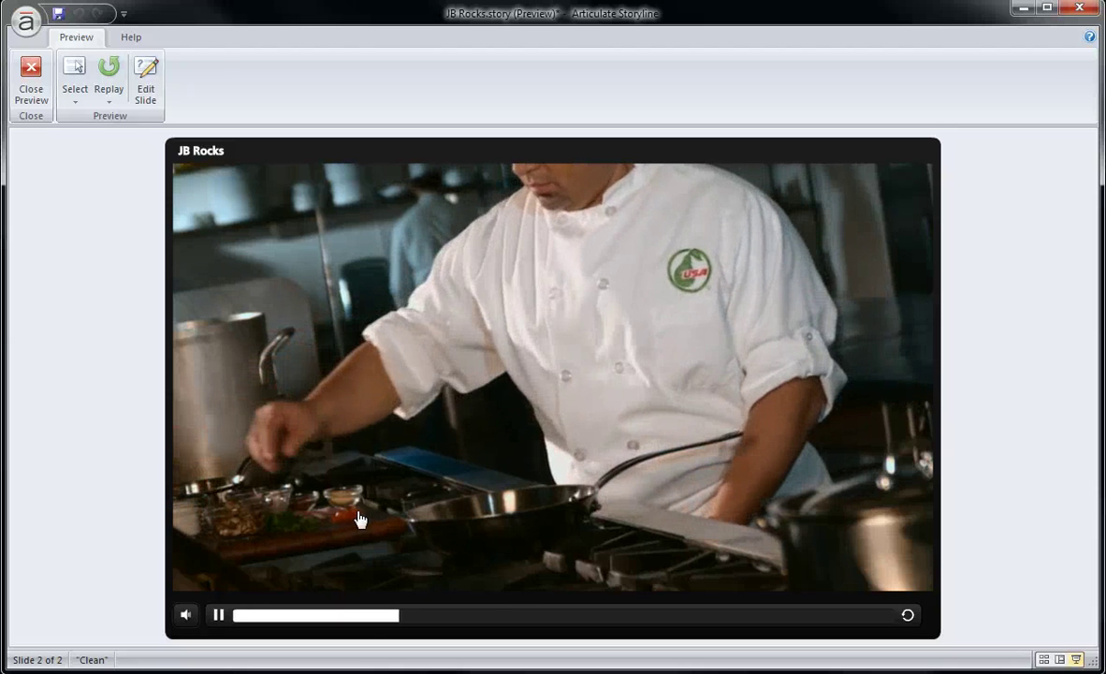
pyautogui.click(30, 91)
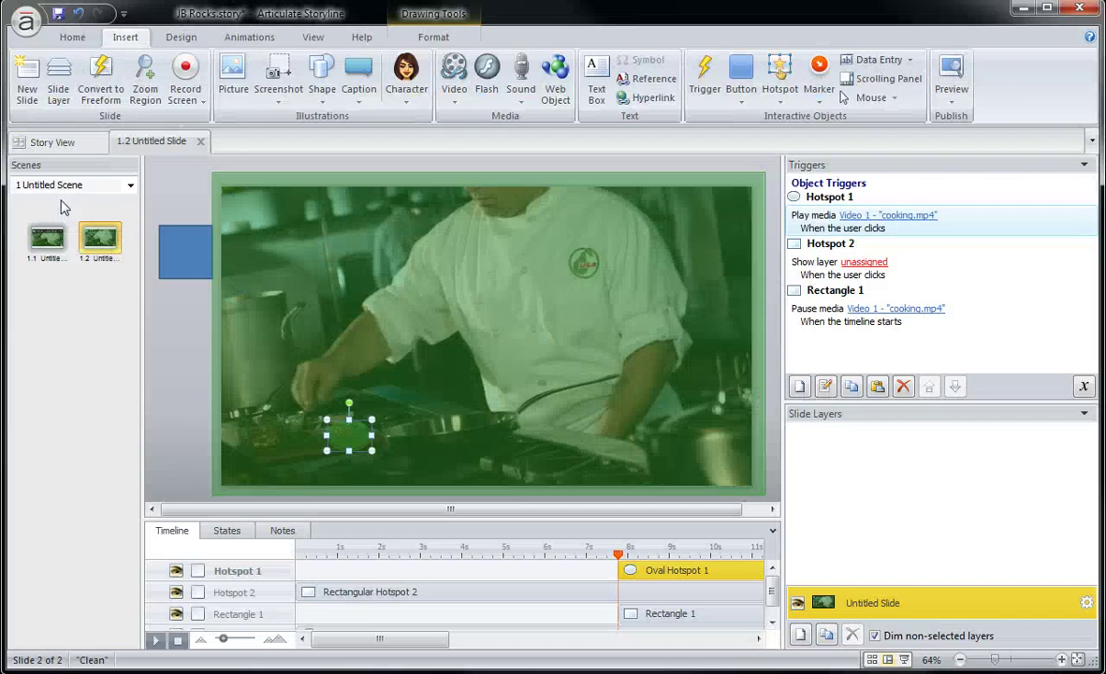
pyautogui.click(48, 236)
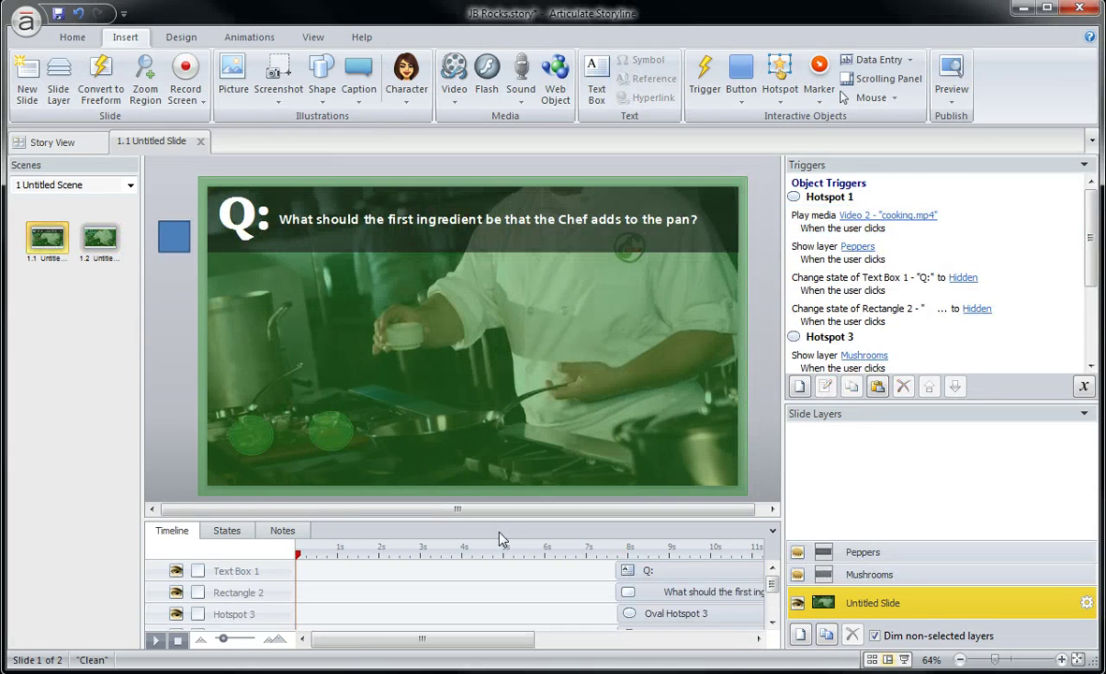
pyautogui.click(246, 439)
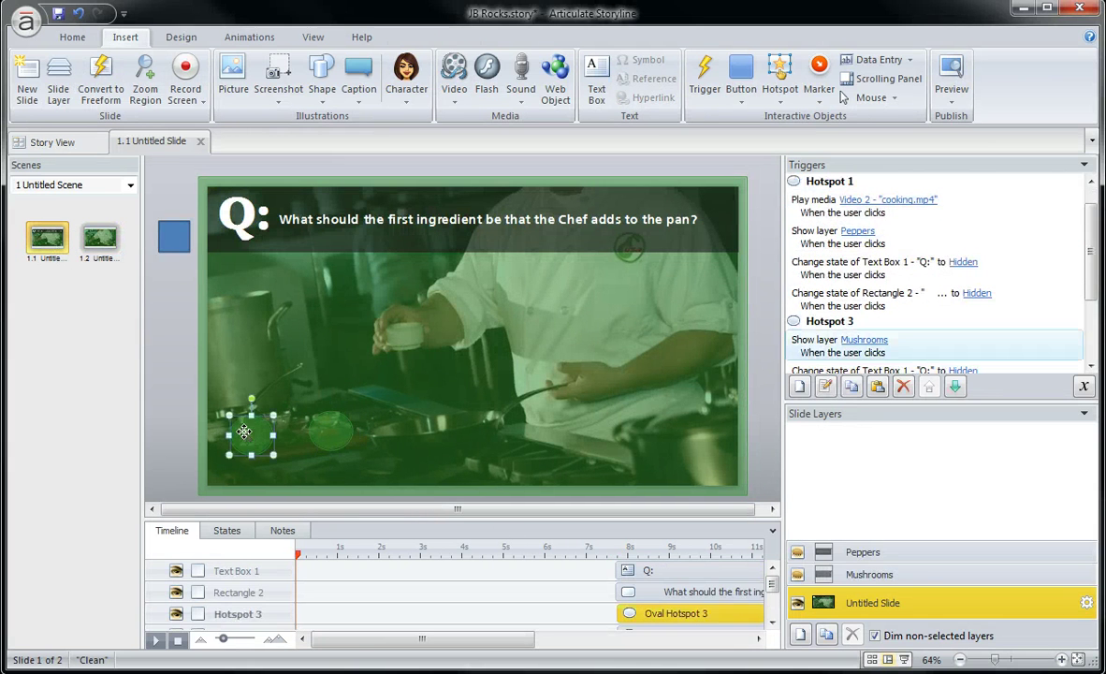
pyautogui.click(856, 574)
pyautogui.click(870, 553)
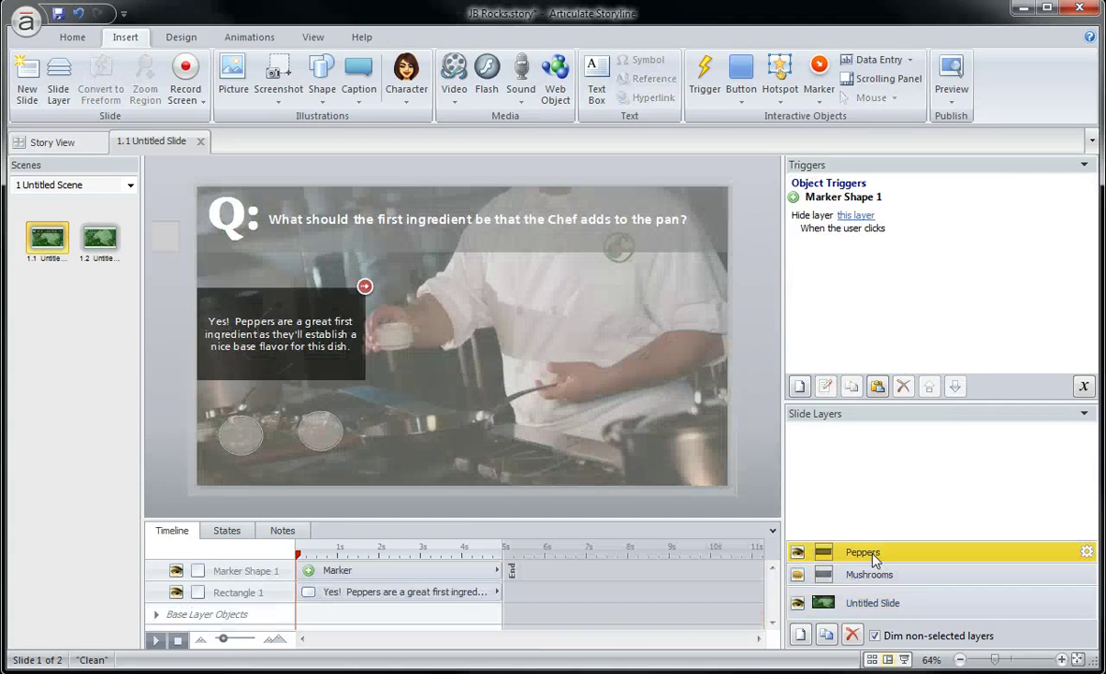
pyautogui.click(860, 604)
pyautogui.click(101, 242)
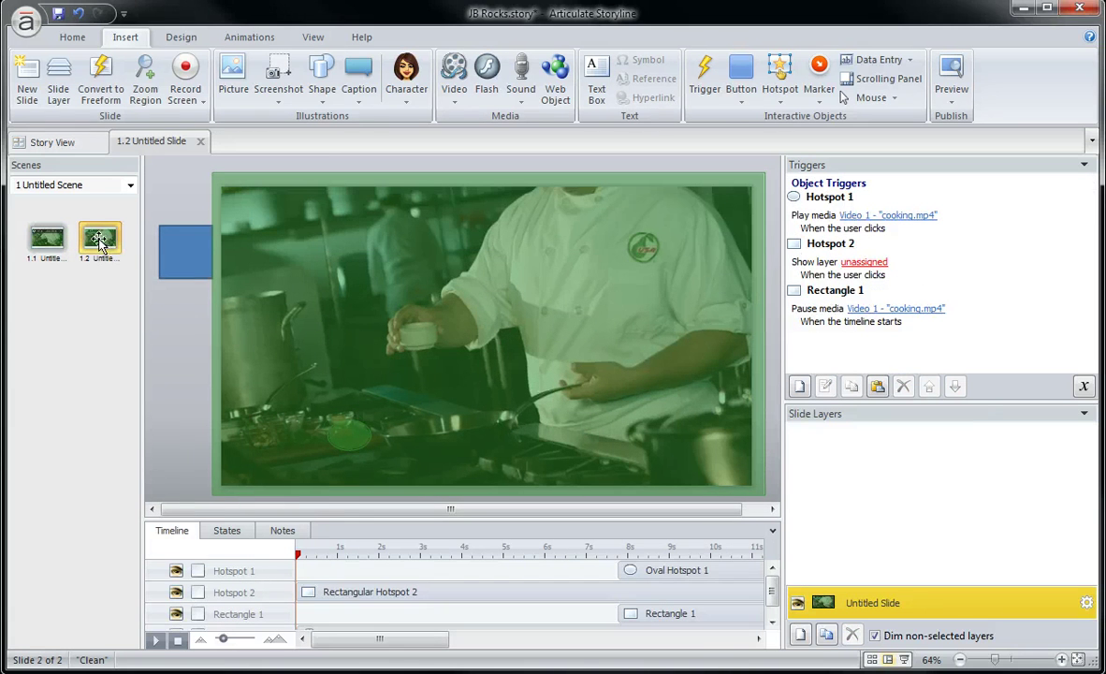